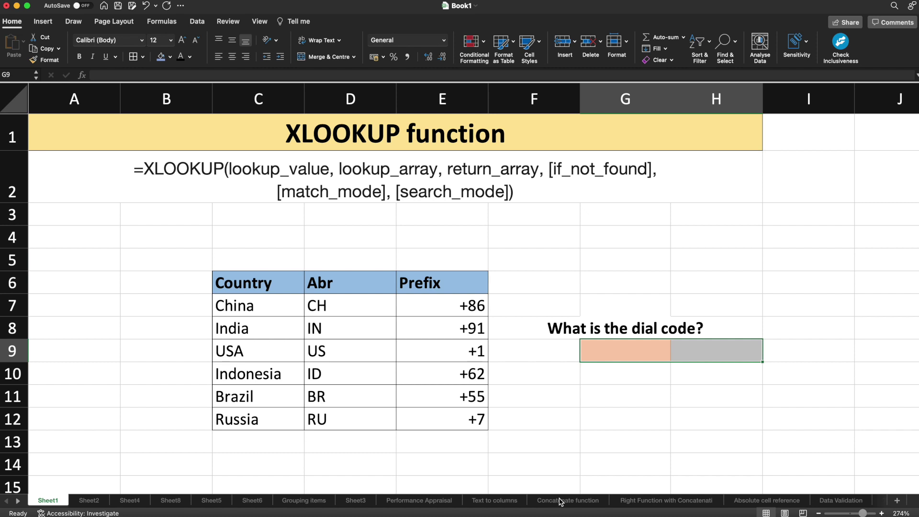
{"action": "left_click", "coordinate": [470, 349]}
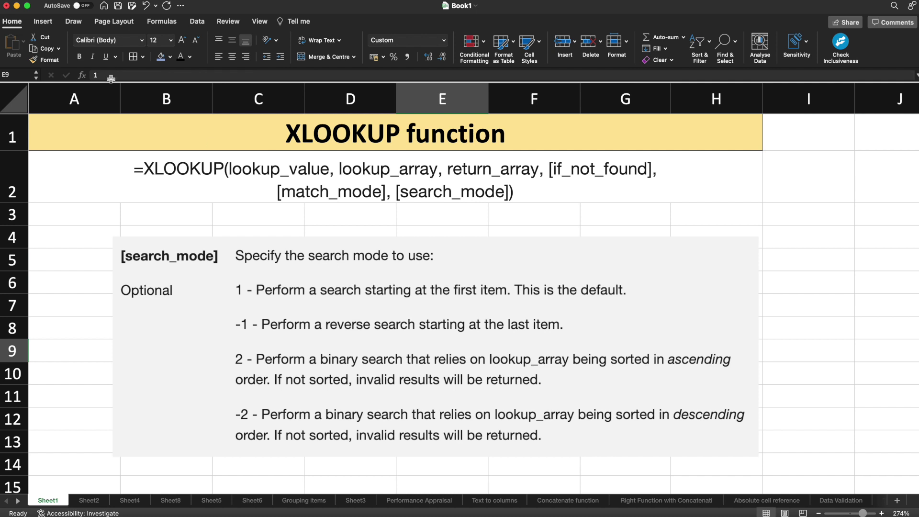
{"action": "left_click_drag", "start_coordinate": [258, 260], "coordinate": [259, 373]}
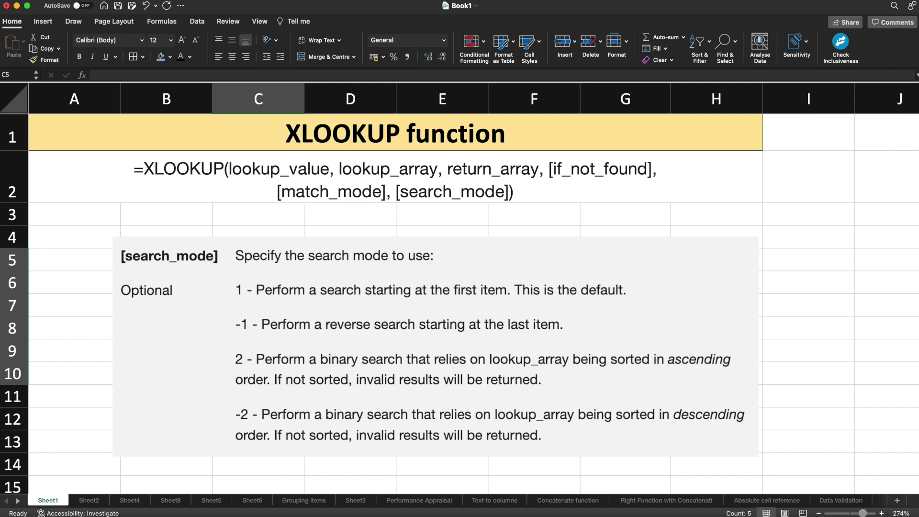
{"action": "left_click_drag", "start_coordinate": [259, 467], "coordinate": [258, 373]}
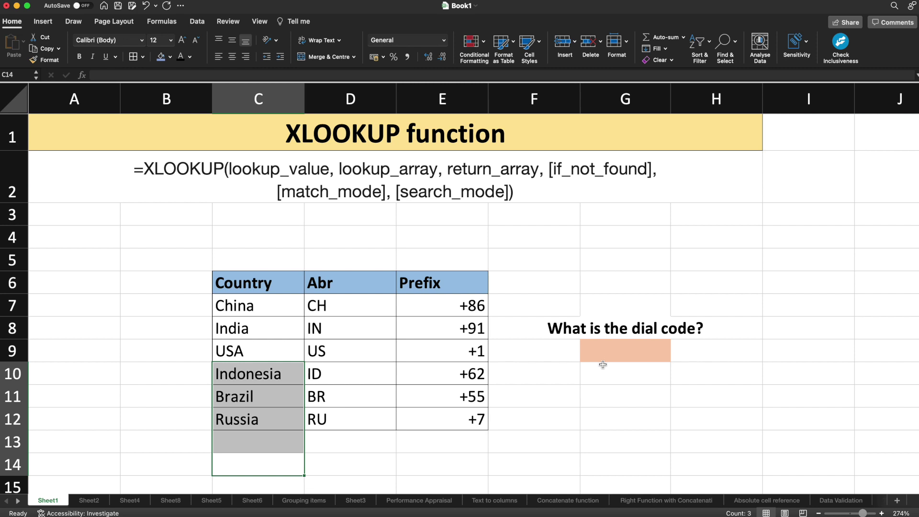
- Enter USA as the lookup country in cell G9
{"action": "left_click", "coordinate": [620, 348]}
{"action": "type", "text": "USA"}
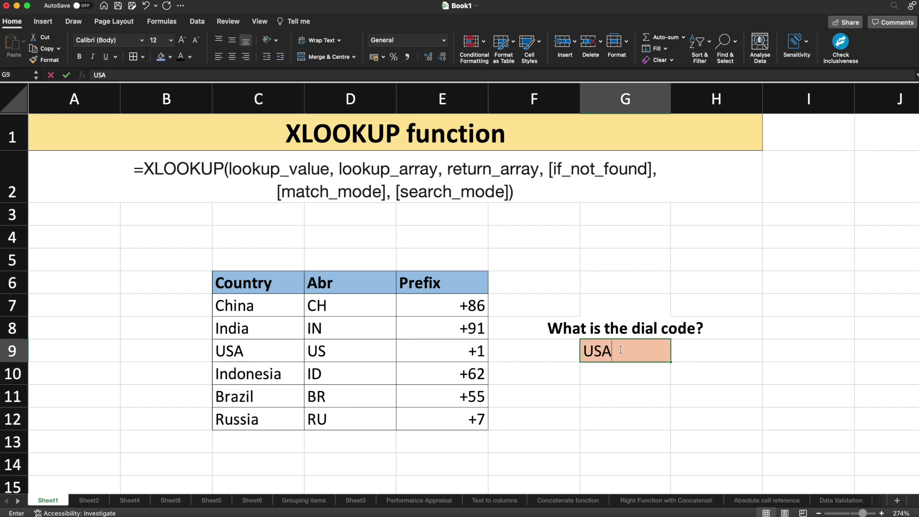
{"action": "left_click", "coordinate": [710, 351]}
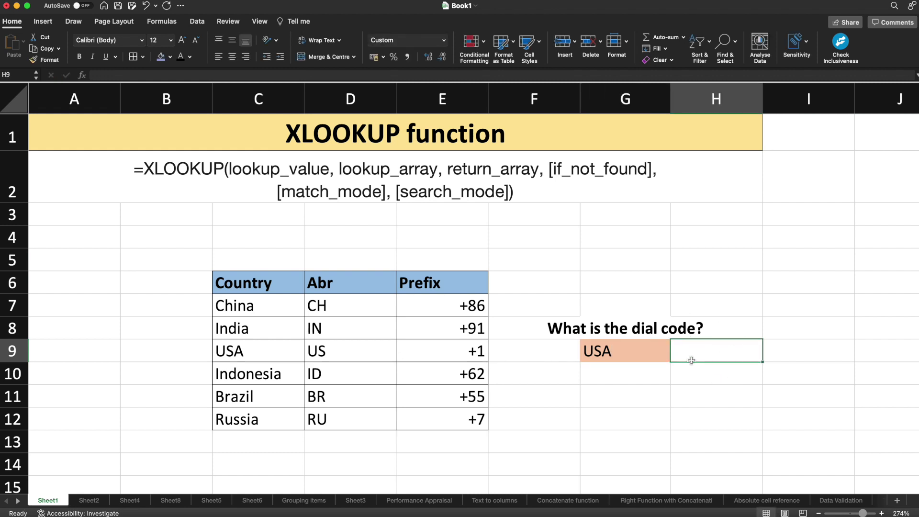
- Enter the formula =XLOOKUP(G9,C7:C12,E7:E12) in H9 to return the country's dial prefix
{"action": "type", "text": "=xloo"}
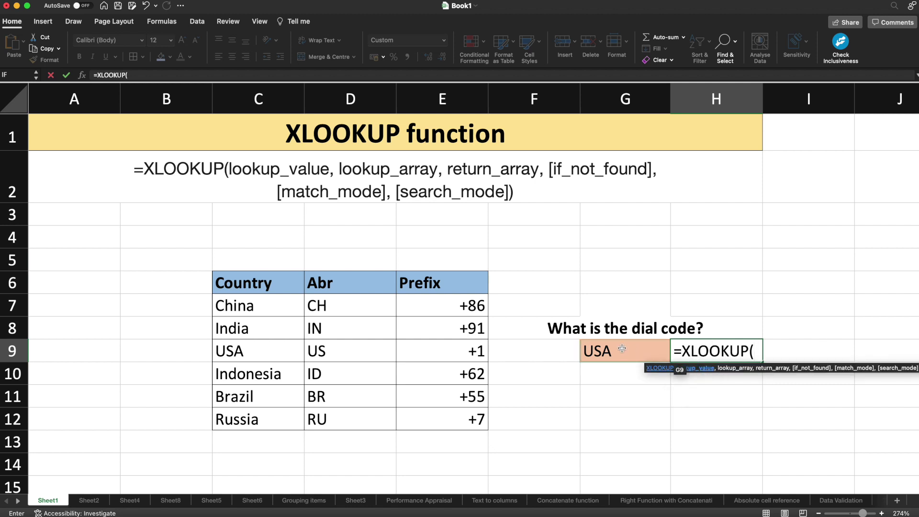
{"action": "left_click", "coordinate": [601, 353]}
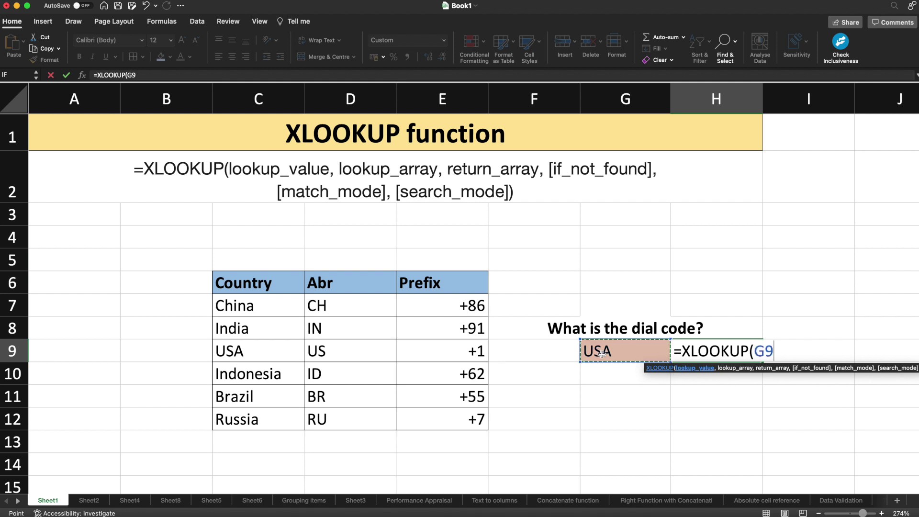
{"action": "type", "text": ","}
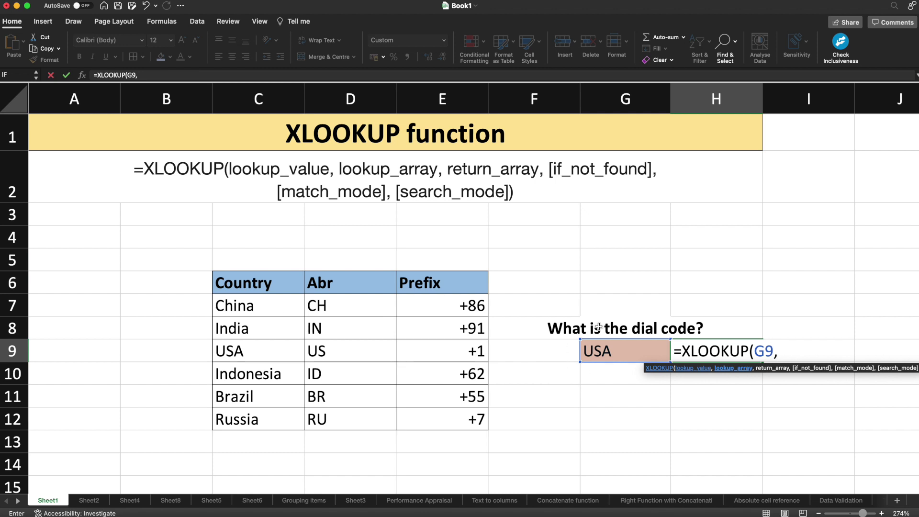
{"action": "left_click_drag", "start_coordinate": [230, 307], "coordinate": [238, 423]}
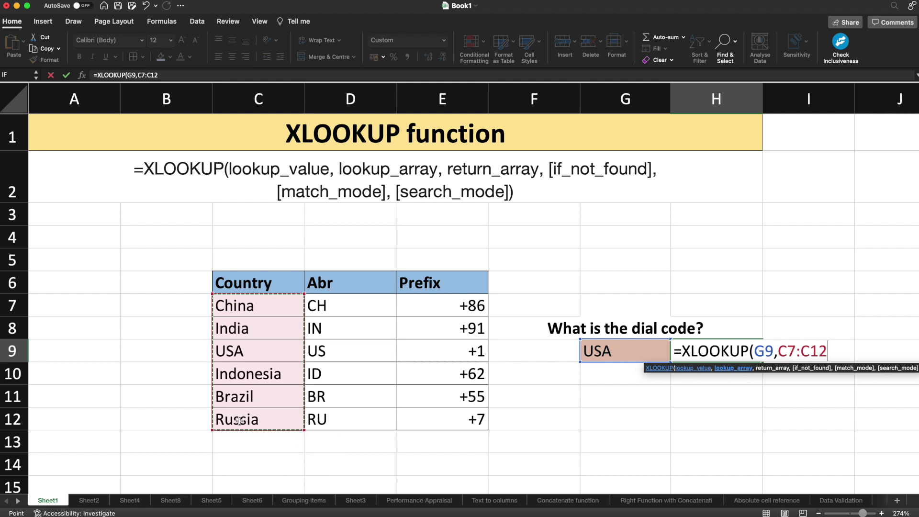
{"action": "type", "text": ","}
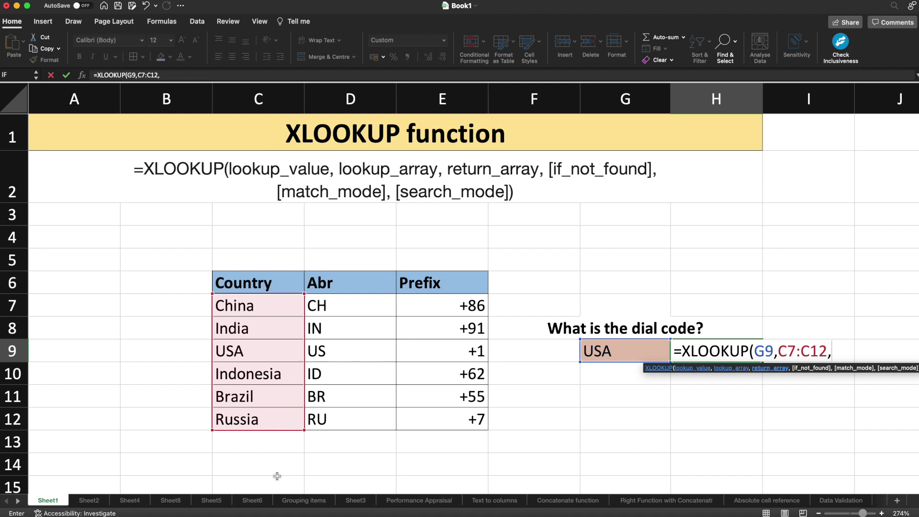
{"action": "left_click_drag", "start_coordinate": [425, 303], "coordinate": [438, 427]}
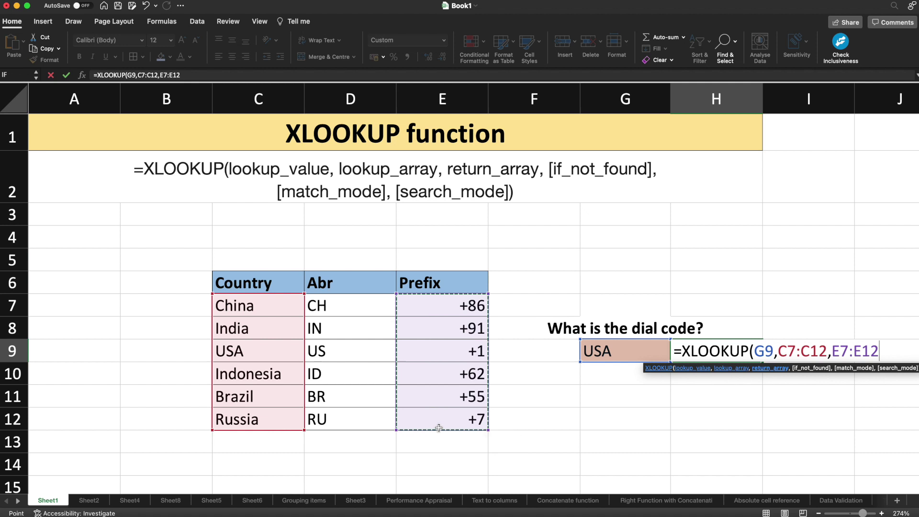
{"action": "type", "text": ","}
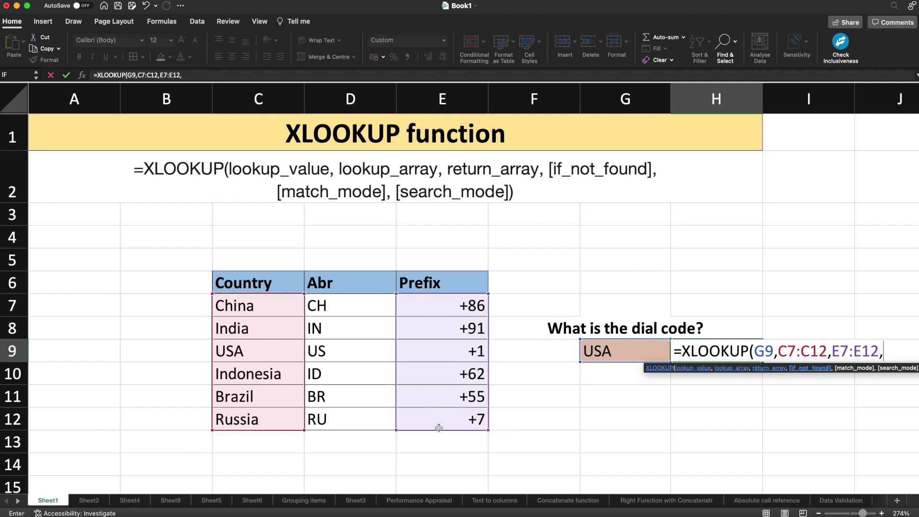
{"action": "key", "text": "BackSpace"}
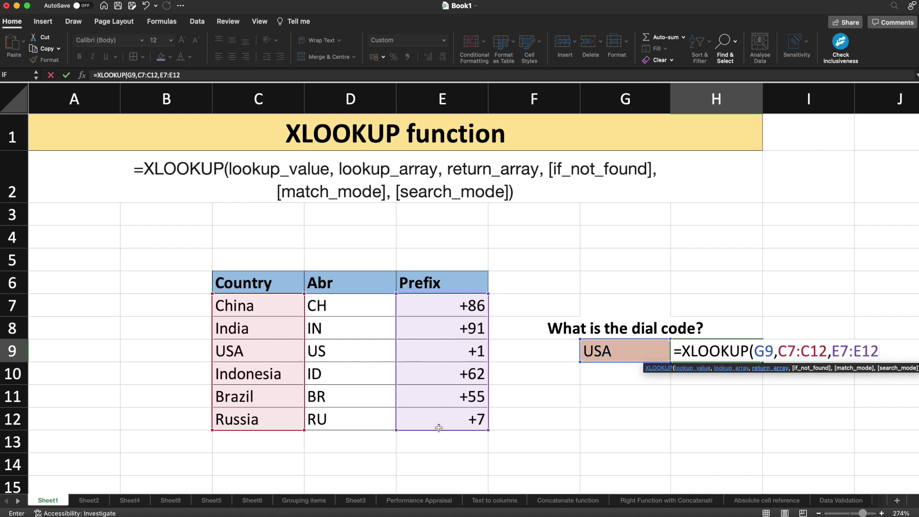
{"action": "type", "text": ")"}
{"action": "key", "text": "Return"}
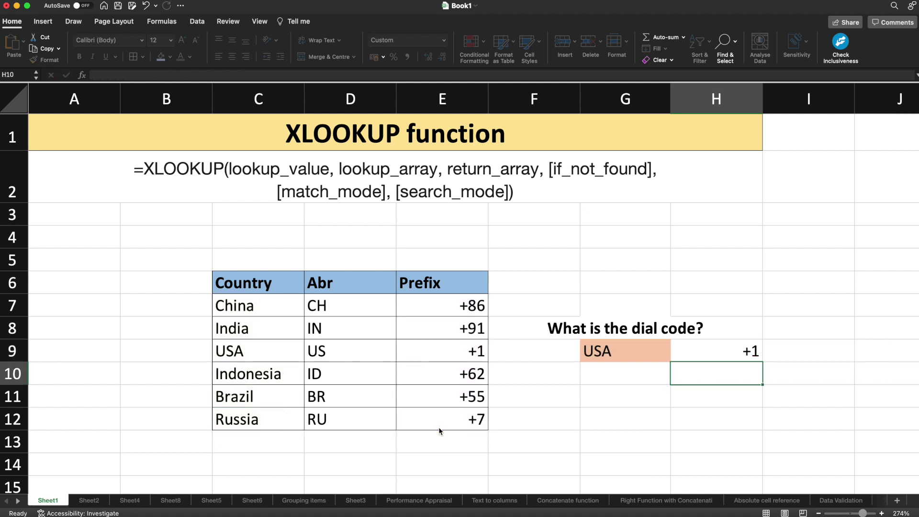
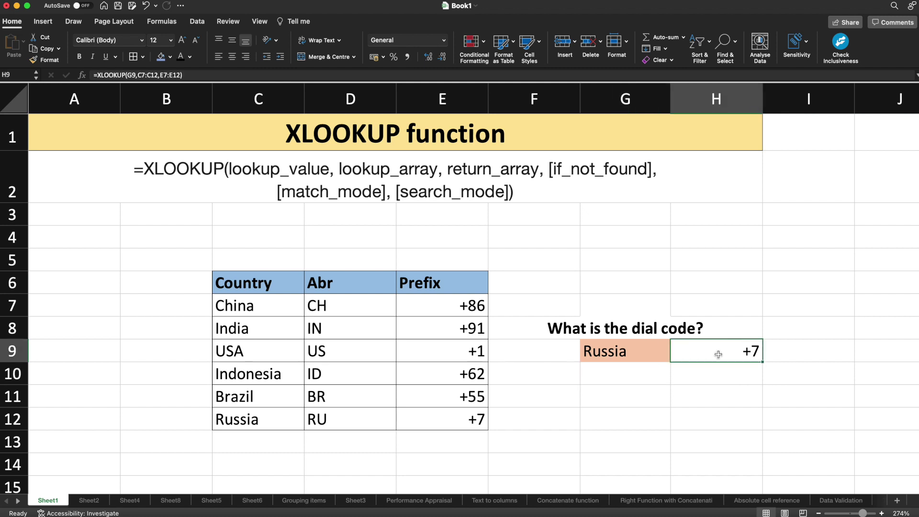
- Inspect the cell references used by the XLOOKUP formula in H9
{"action": "left_click", "coordinate": [636, 347]}
{"action": "left_click", "coordinate": [720, 360]}
{"action": "double_click", "coordinate": [720, 360]}
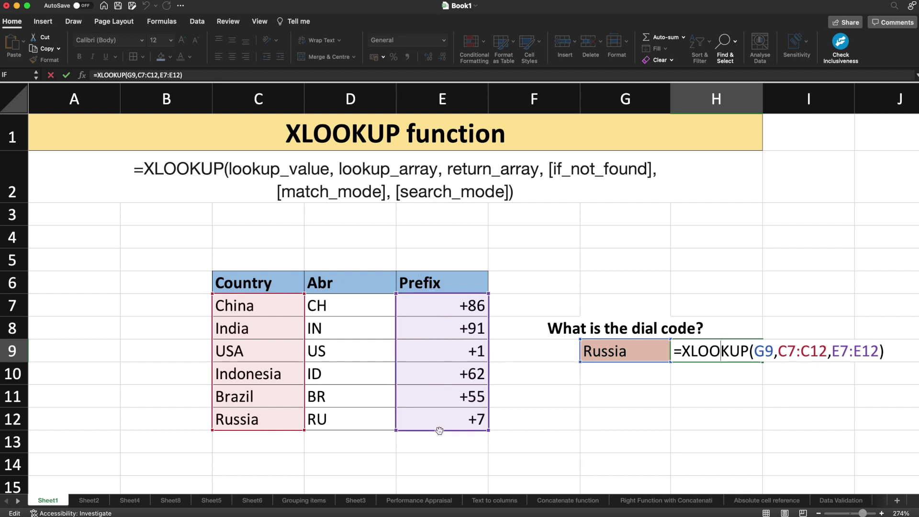
{"action": "key", "text": "Return"}
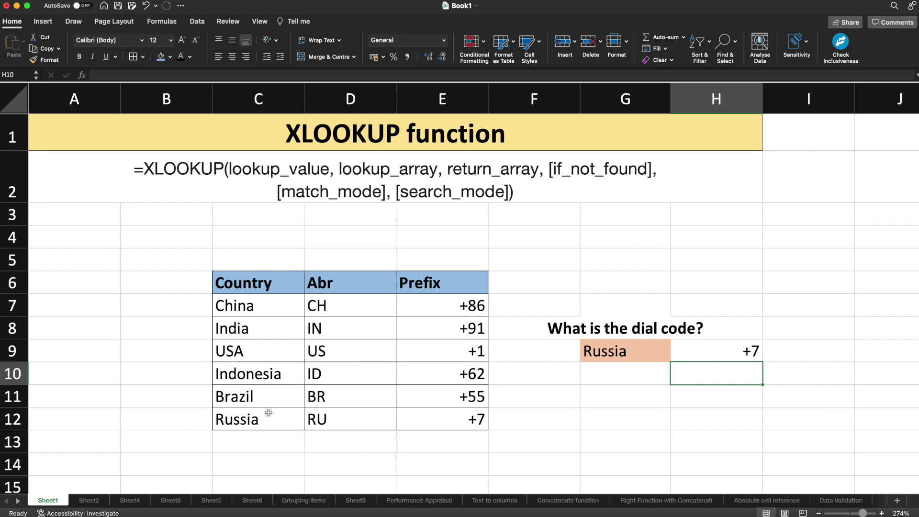
{"action": "left_click", "coordinate": [733, 347]}
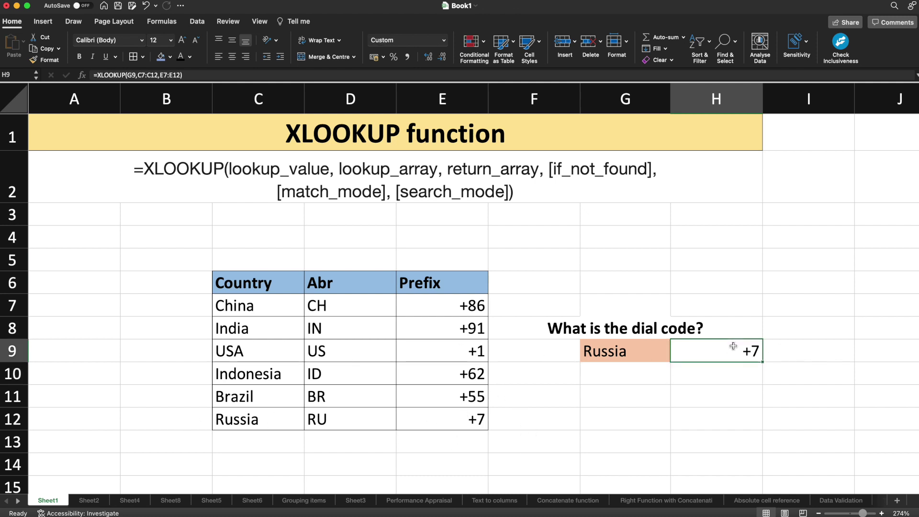
- Replace the country in G9 with "test" to try a value missing from the country table
{"action": "double_click", "coordinate": [643, 355]}
{"action": "key", "text": "BackSpace"}
{"action": "key", "text": "BackSpace"}
{"action": "key", "text": "BackSpace"}
{"action": "key", "text": "BackSpace"}
{"action": "key", "text": "BackSpace"}
{"action": "key", "text": "BackSpace"}
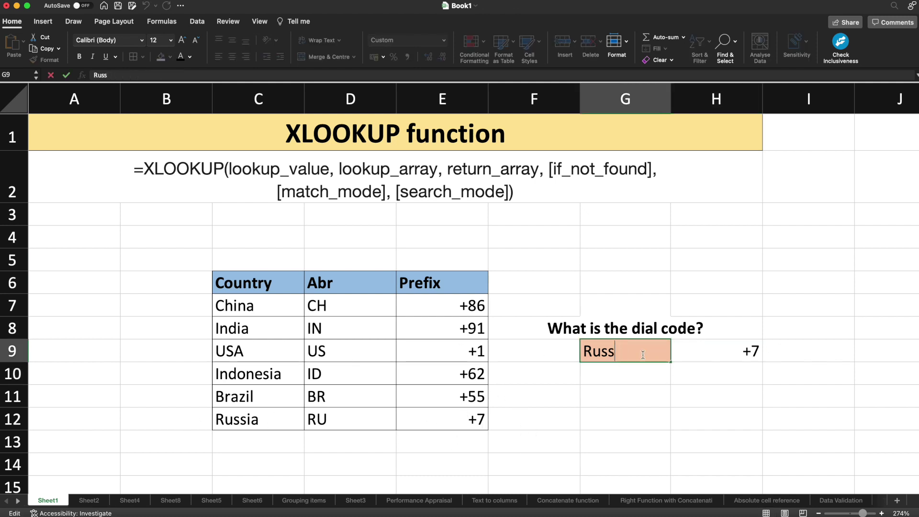
{"action": "type", "text": "test"}
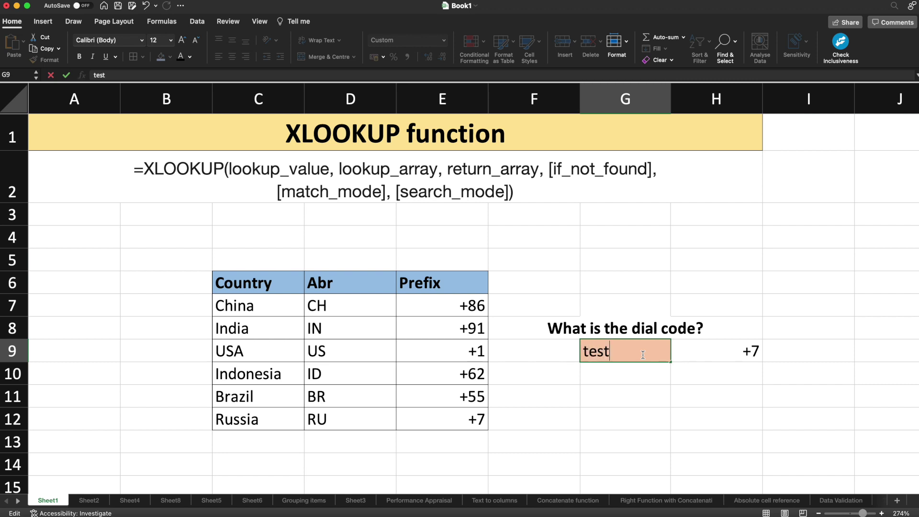
{"action": "key", "text": "Return"}
{"action": "left_click", "coordinate": [721, 351]}
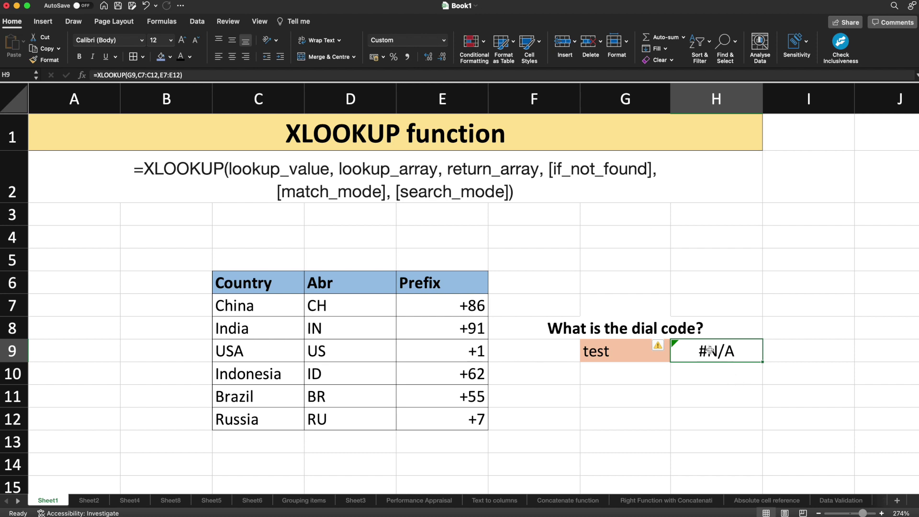
- Add "Wrong country" as the if_not_found argument of the XLOOKUP formula in H9
{"action": "double_click", "coordinate": [709, 350]}
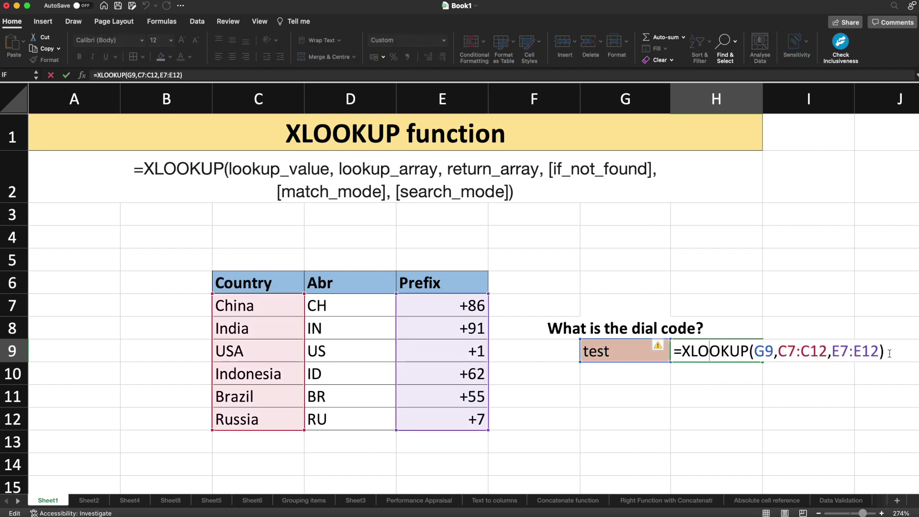
{"action": "type", "text": ","}
{"action": "type", "text": "\"\""}
{"action": "key", "text": "Left"}
{"action": "type", "text": "Wo"}
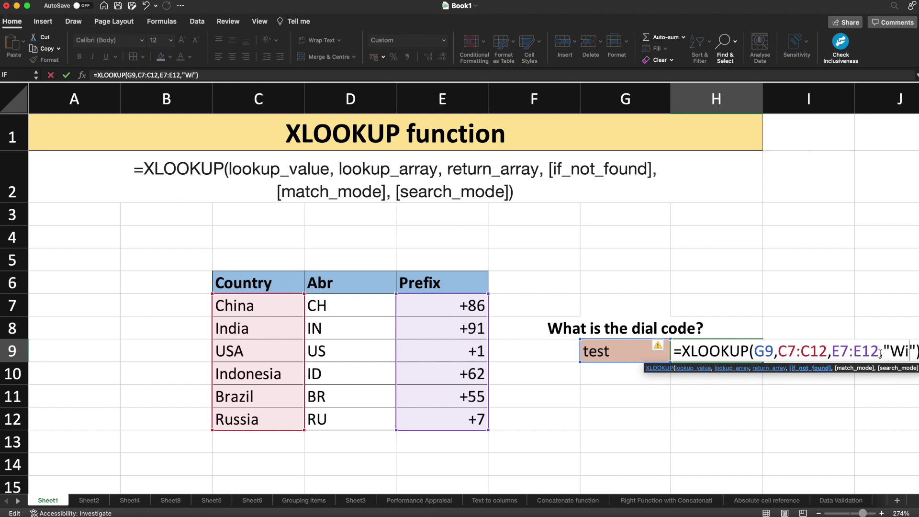
{"action": "type", "text": "rong c"}
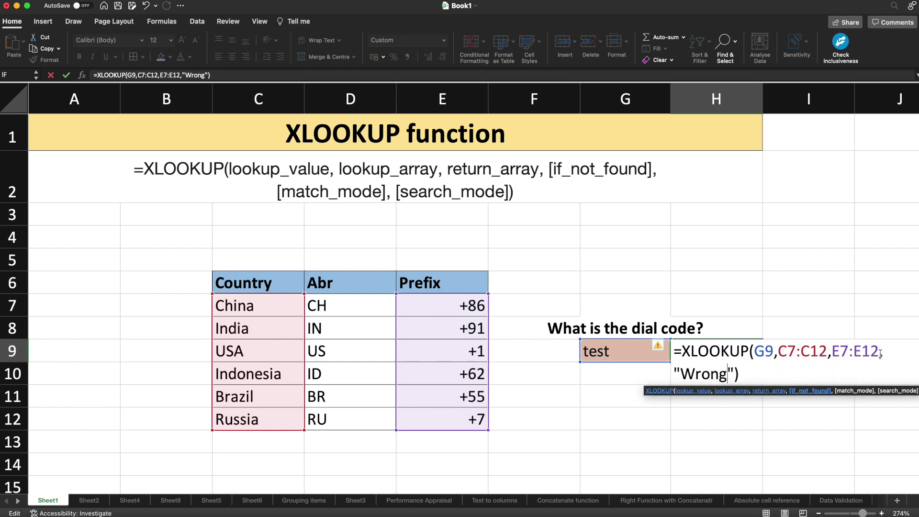
{"action": "type", "text": "ounty"}
{"action": "key", "text": "BackSpace"}
{"action": "type", "text": "ey"}
{"action": "key", "text": "BackSpace"}
{"action": "key", "text": "BackSpace"}
{"action": "type", "text": "ry"}
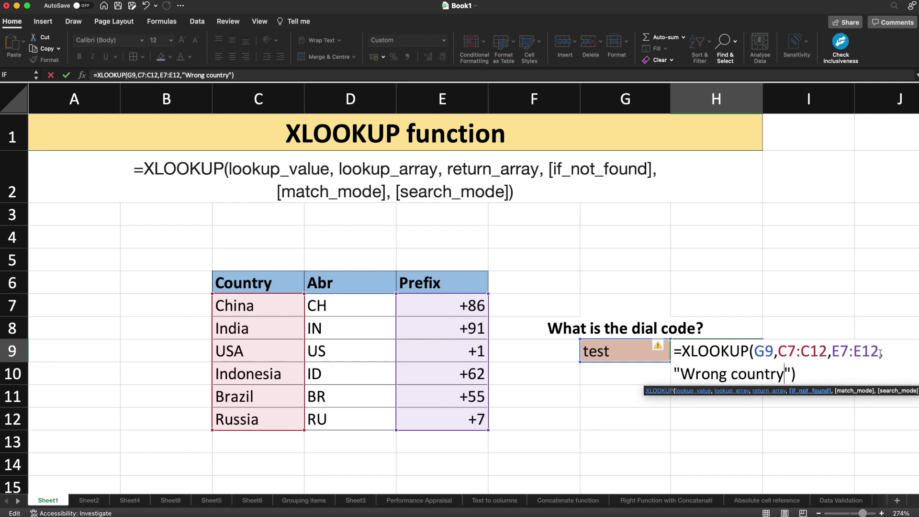
{"action": "key", "text": "Return"}
- Change the lookup value in G9 to "test1"
{"action": "double_click", "coordinate": [622, 348]}
{"action": "type", "text": "1"}
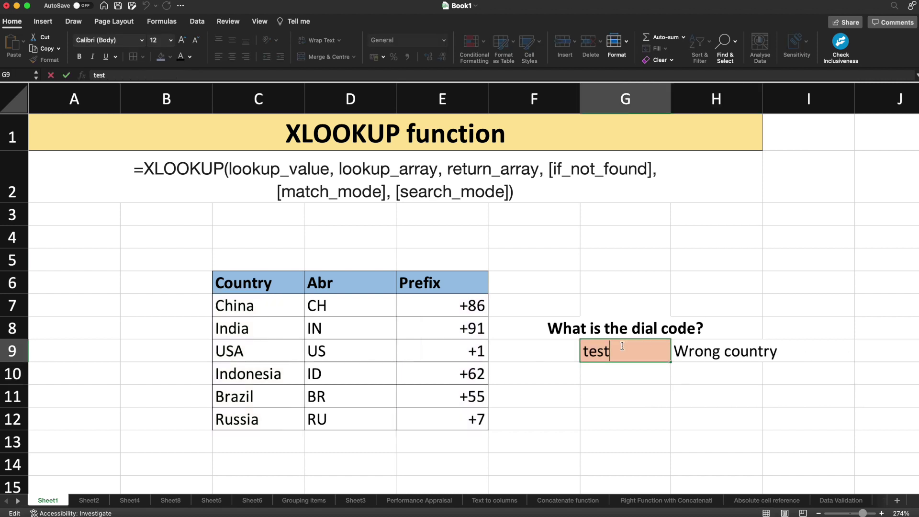
{"action": "key", "text": "Return"}
- Replace the lookup value in G9 with USA and select the result in H9
{"action": "double_click", "coordinate": [622, 345]}
{"action": "key", "text": "BackSpace"}
{"action": "key", "text": "BackSpace"}
{"action": "key", "text": "BackSpace"}
{"action": "key", "text": "BackSpace"}
{"action": "key", "text": "BackSpace"}
{"action": "type", "text": "USA"}
{"action": "key", "text": "Return"}
{"action": "left_click", "coordinate": [760, 343]}
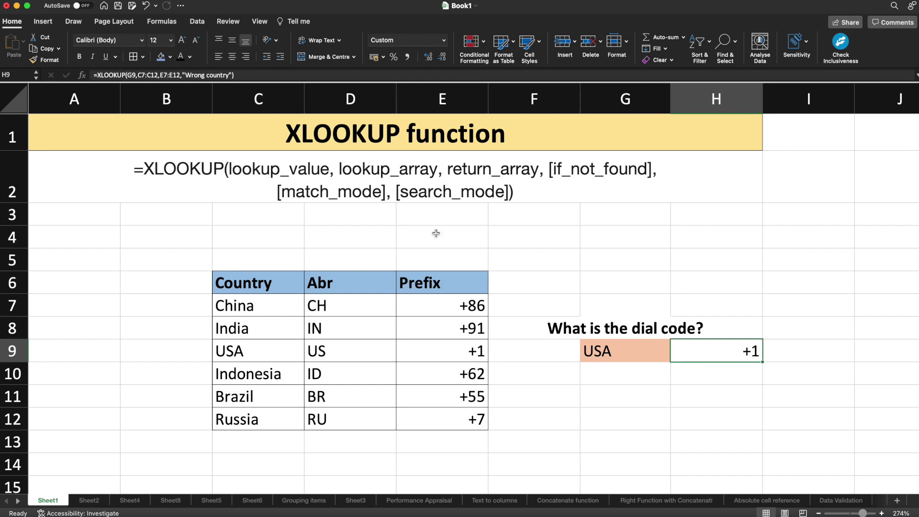
- On Sheet2, enter the employee ID from row 7 of the employee table in cell B3
{"action": "left_click", "coordinate": [89, 500]}
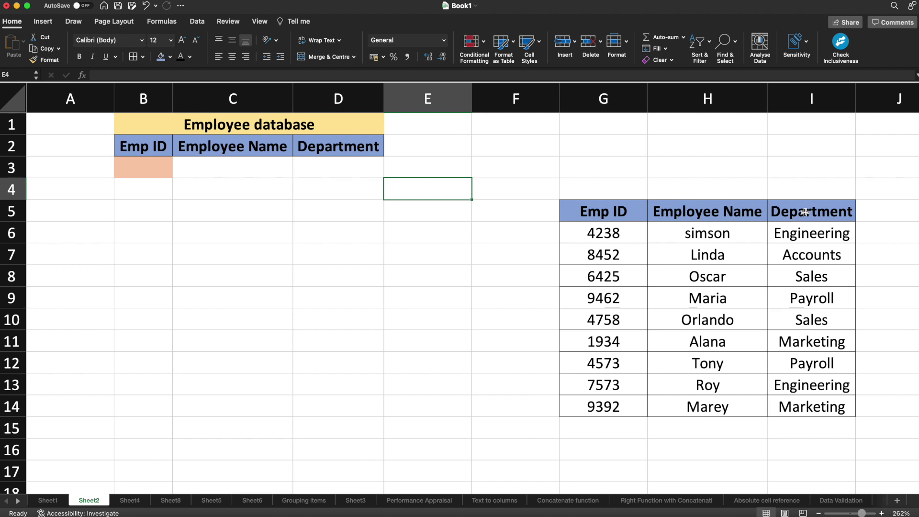
{"action": "left_click", "coordinate": [142, 161]}
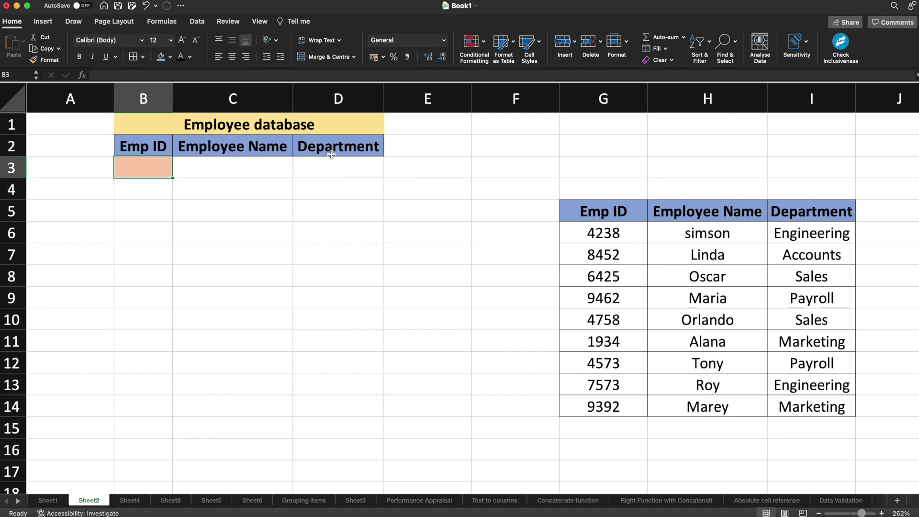
{"action": "left_click", "coordinate": [232, 166]}
{"action": "left_click", "coordinate": [154, 165]}
{"action": "type", "text": "8452"}
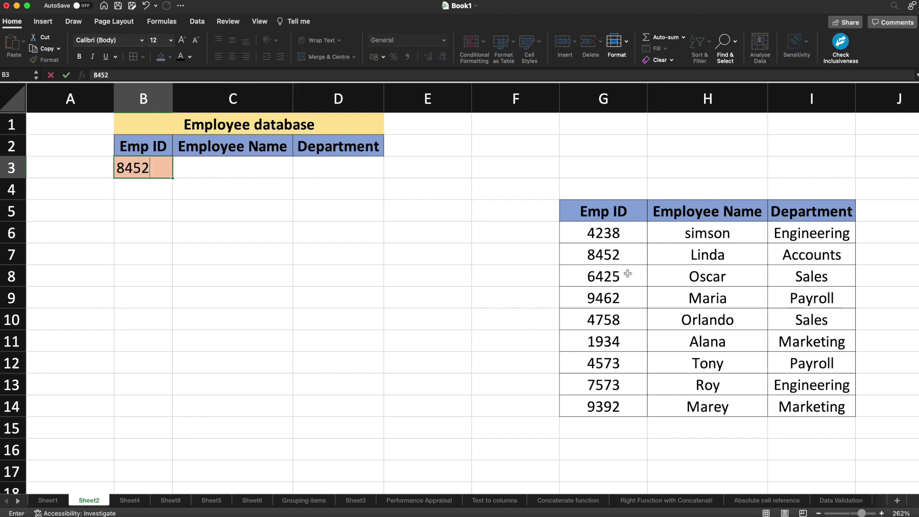
{"action": "left_click", "coordinate": [618, 260]}
{"action": "left_click", "coordinate": [708, 263]}
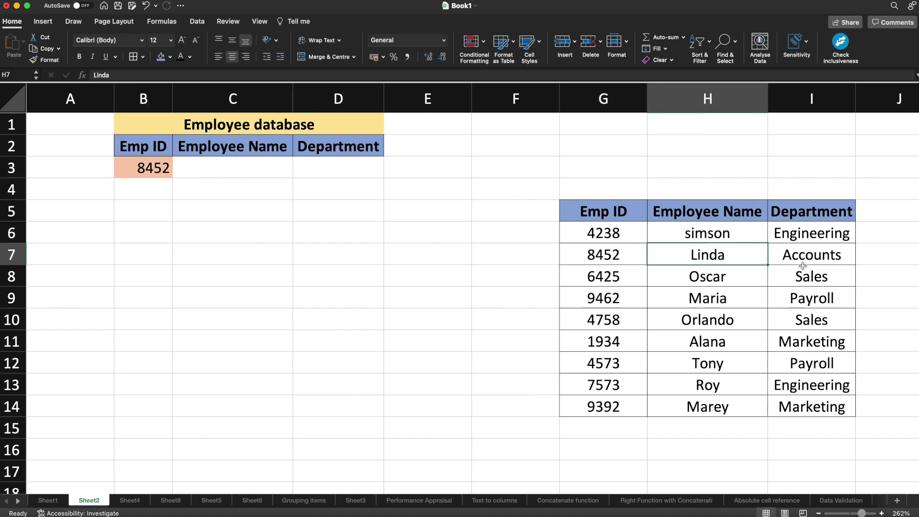
{"action": "left_click", "coordinate": [804, 260]}
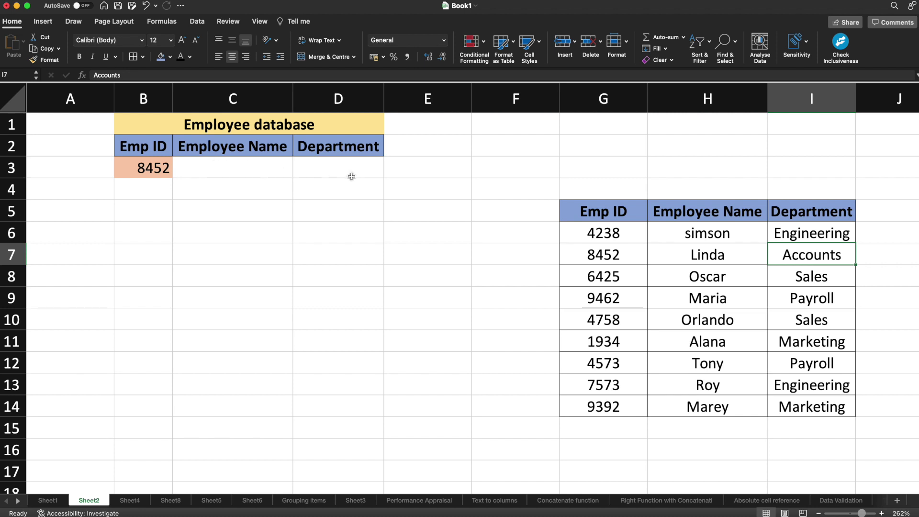
- Enter =XLOOKUP(B3,G6:G14,H6:I14) in C3 to return both employee name and department, and inspect the result cells
{"action": "left_click", "coordinate": [237, 171]}
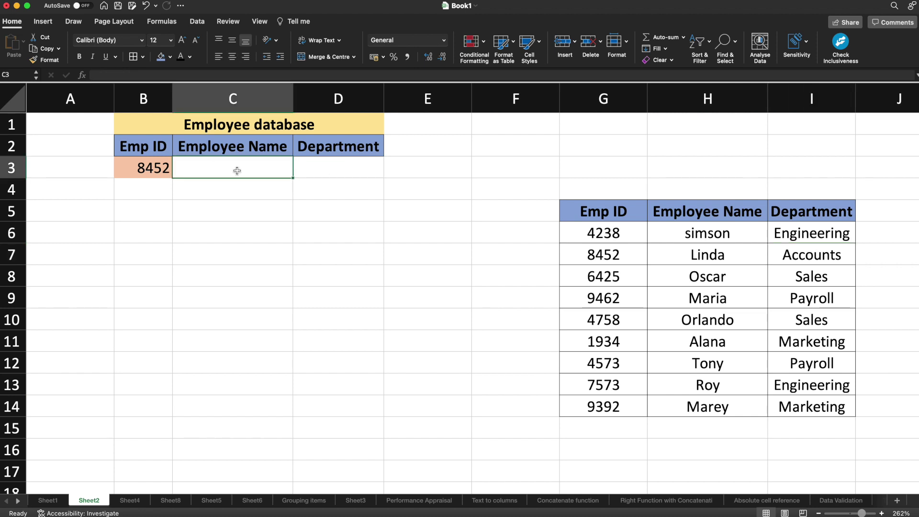
{"action": "type", "text": "=xloo"}
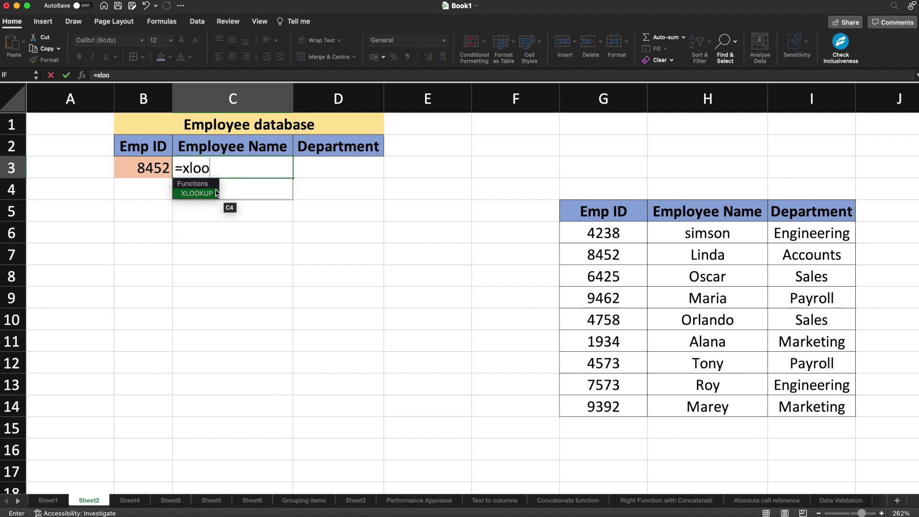
{"action": "key", "text": "Tab"}
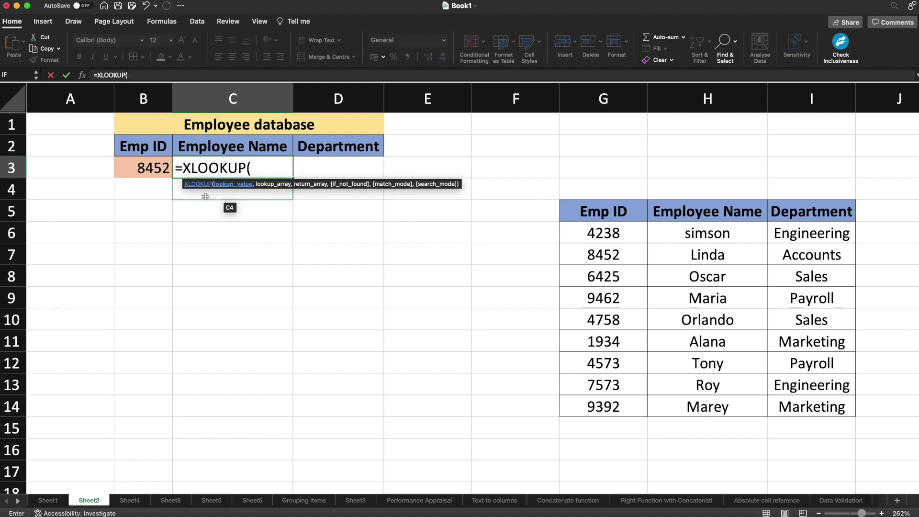
{"action": "left_click", "coordinate": [154, 170]}
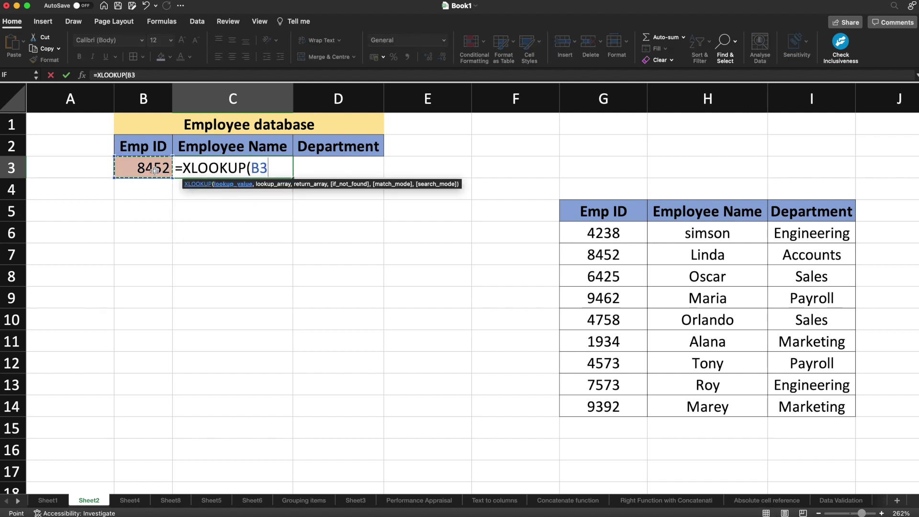
{"action": "type", "text": ","}
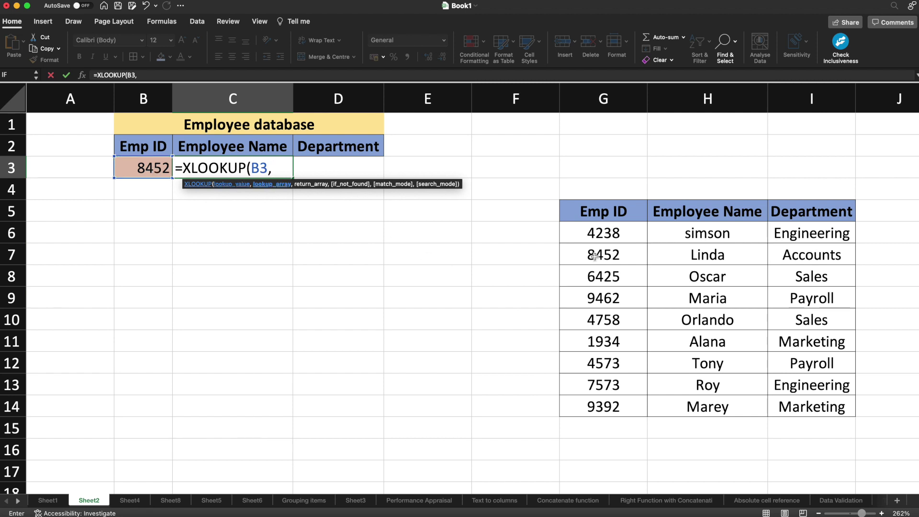
{"action": "left_click_drag", "start_coordinate": [617, 228], "coordinate": [604, 407]}
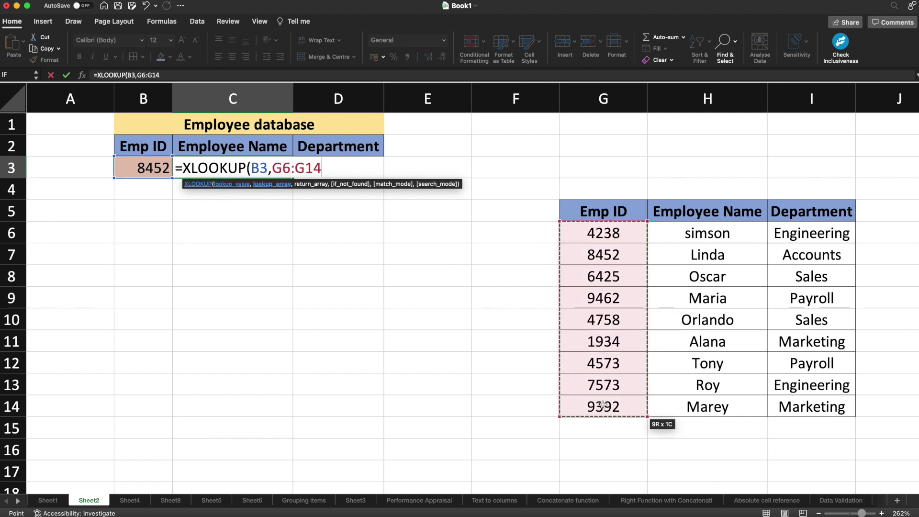
{"action": "type", "text": ","}
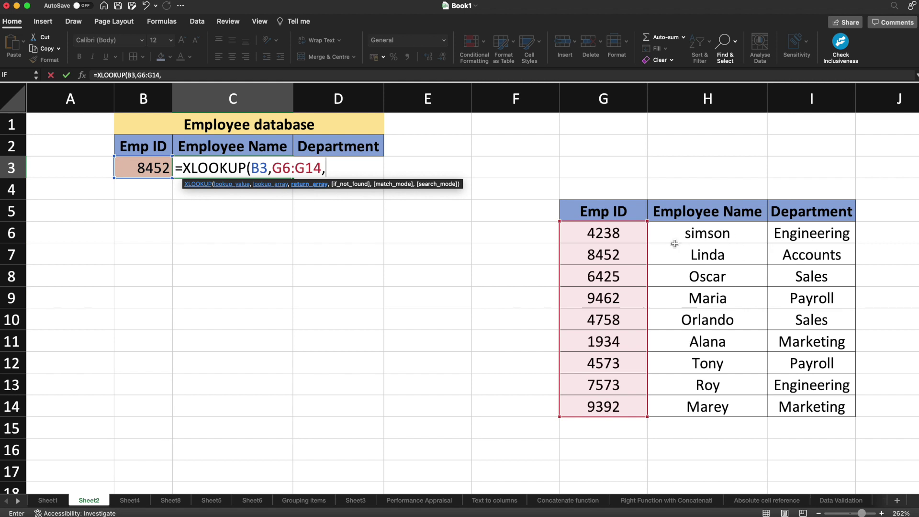
{"action": "left_click_drag", "start_coordinate": [689, 233], "coordinate": [813, 410]}
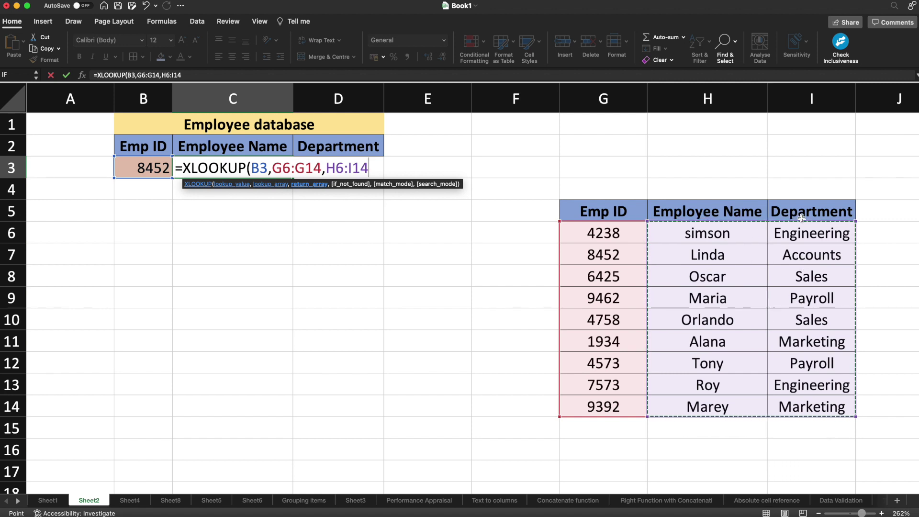
{"action": "type", "text": ")"}
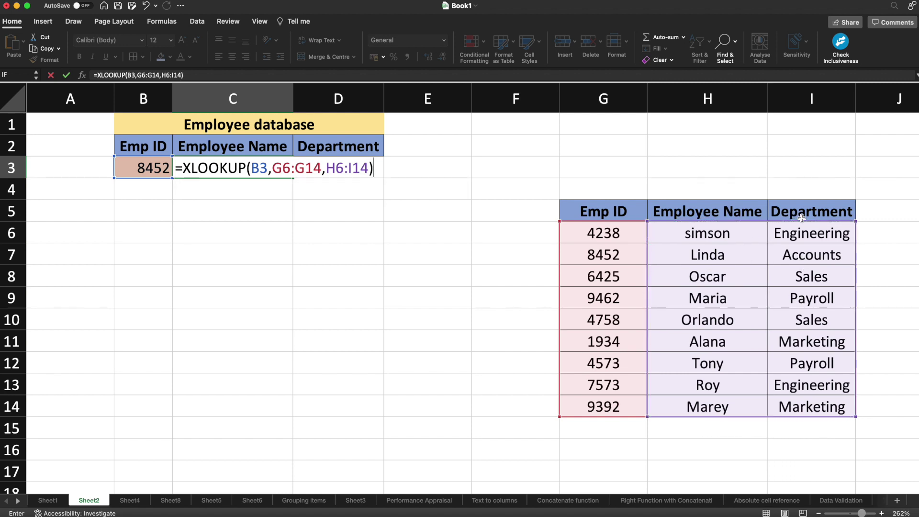
{"action": "key", "text": "Return"}
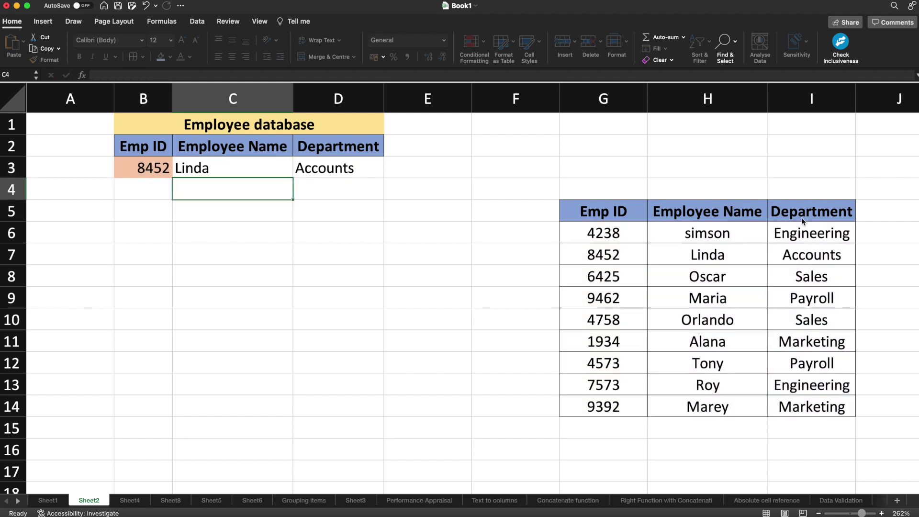
{"action": "left_click", "coordinate": [210, 172]}
{"action": "left_click", "coordinate": [344, 165]}
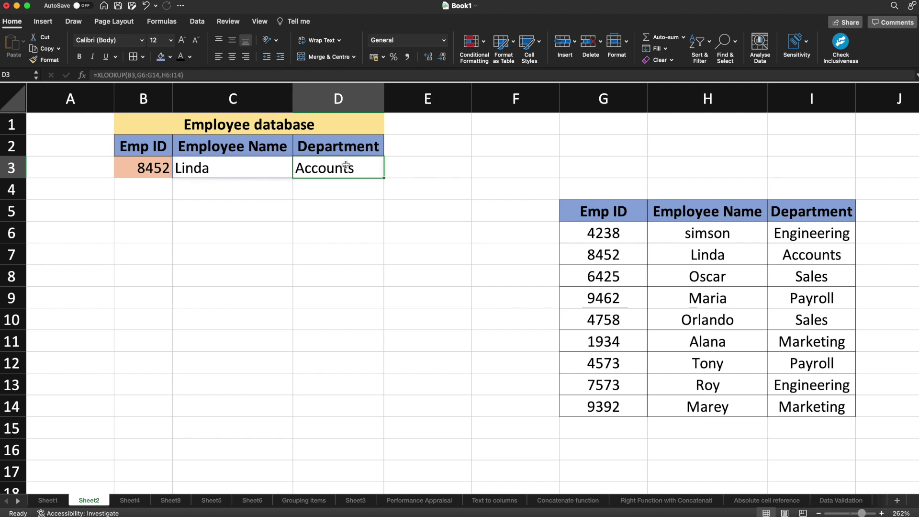
- Replace the employee ID in B3 with the one from row 13 of the employee table
{"action": "double_click", "coordinate": [139, 169]}
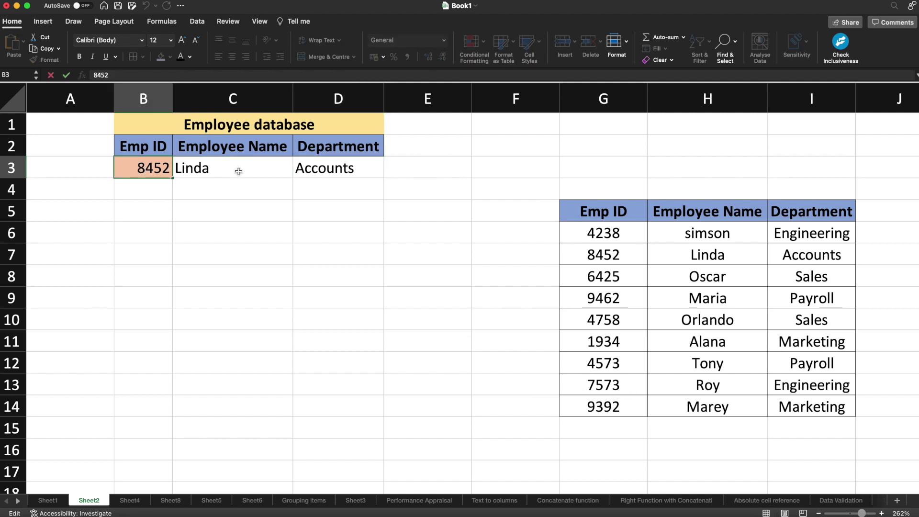
{"action": "key", "text": "BackSpace"}
{"action": "key", "text": "BackSpace"}
{"action": "key", "text": "BackSpace"}
{"action": "key", "text": "BackSpace"}
{"action": "type", "text": "7573"}
{"action": "key", "text": "Return"}
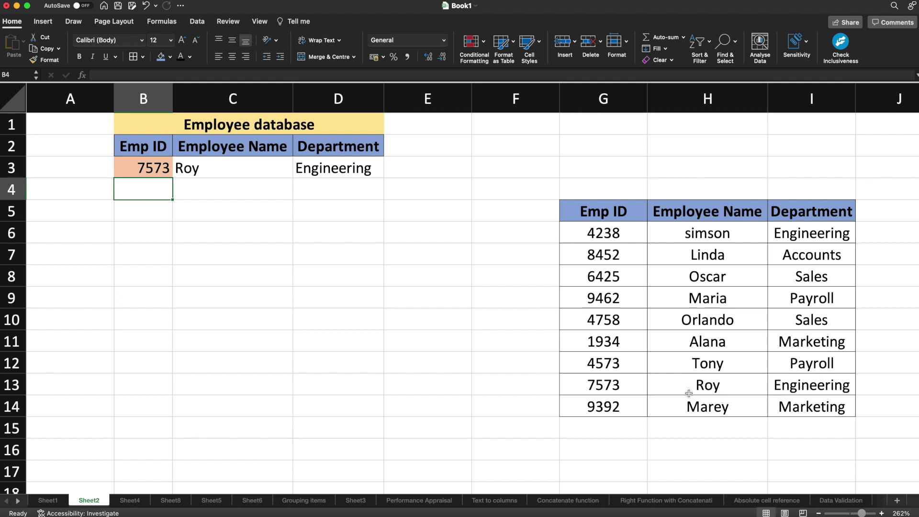
{"action": "left_click", "coordinate": [159, 167]}
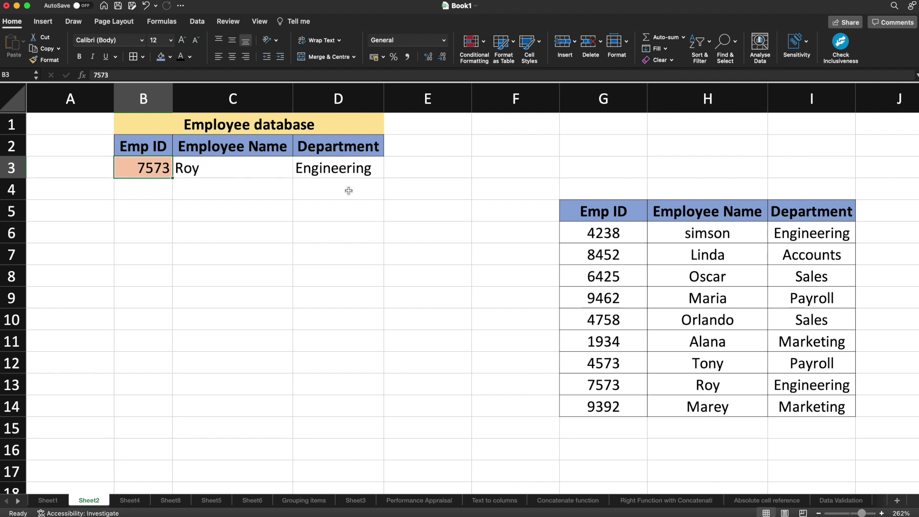
{"action": "double_click", "coordinate": [141, 167]}
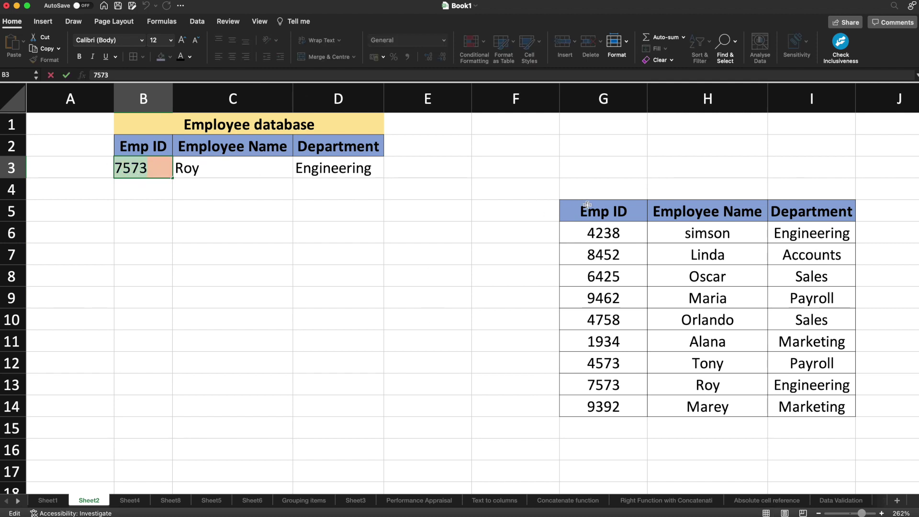
{"action": "key", "text": "Escape"}
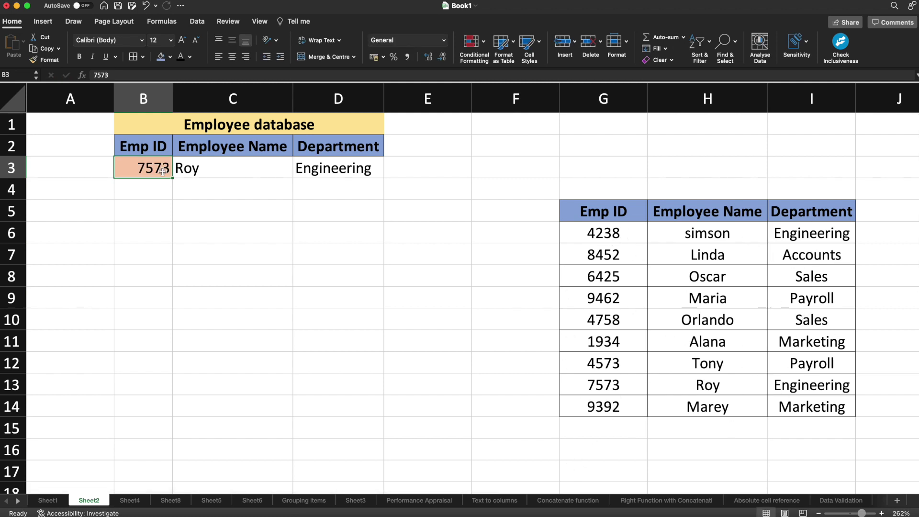
- Add "No data" as the if_not_found argument of the XLOOKUP formula in C3
{"action": "double_click", "coordinate": [366, 171]}
{"action": "type", "text": ","}
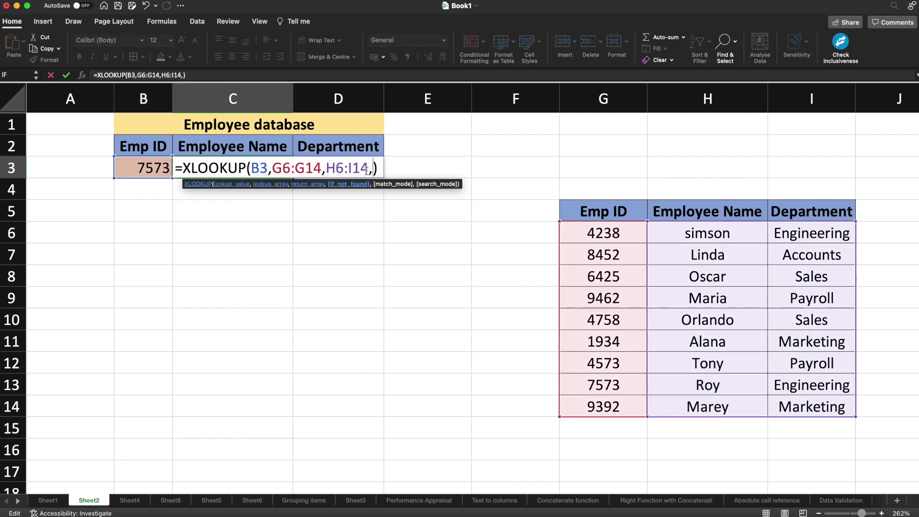
{"action": "type", "text": "\"No\""}
{"action": "key", "text": "Left"}
{"action": "type", "text": "No"}
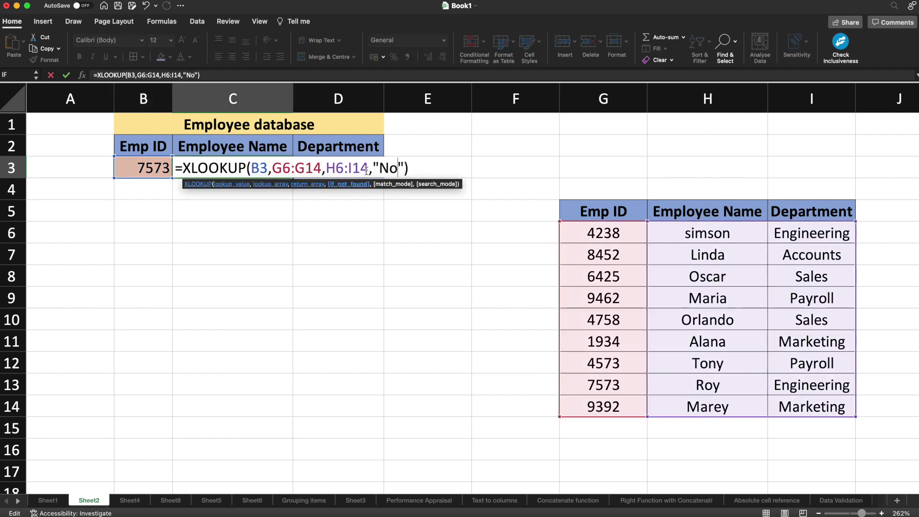
{"action": "type", "text": " data"}
{"action": "key", "text": "Return"}
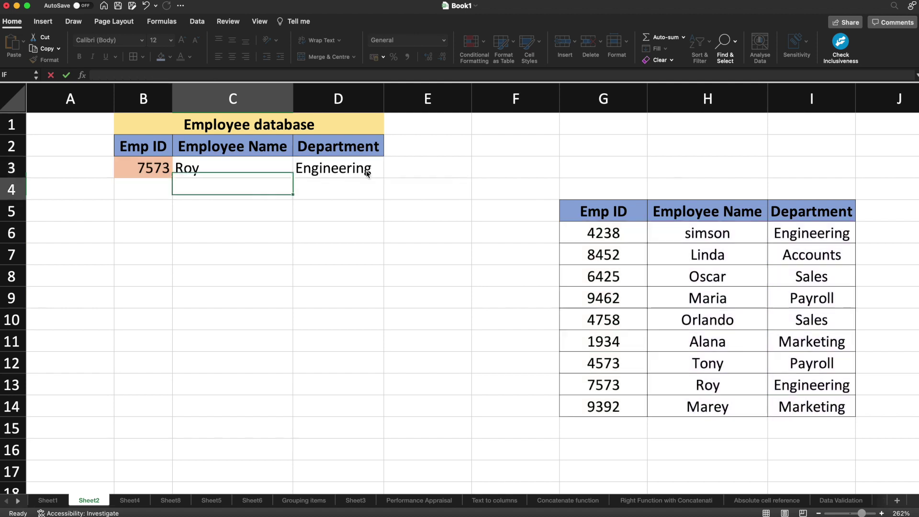
- Shorten the employee ID in B3 by its last digit and select the lookup result in C3
{"action": "double_click", "coordinate": [161, 169]}
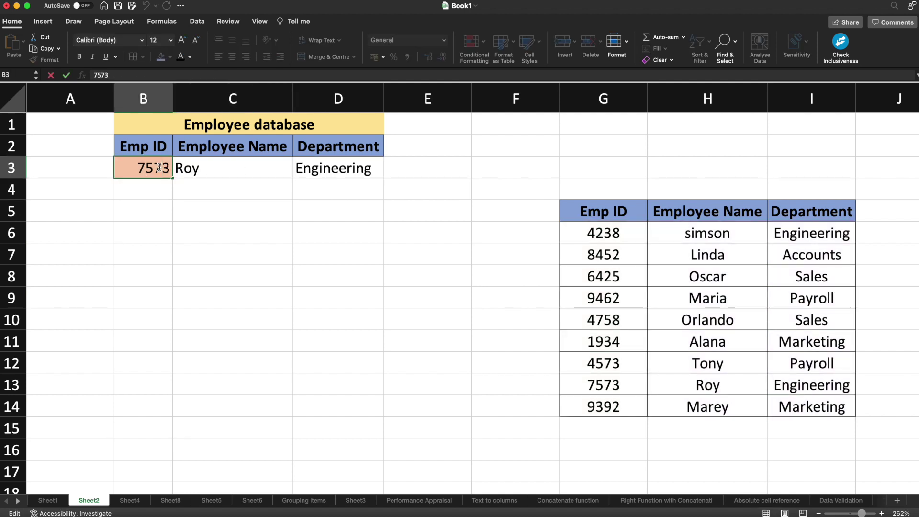
{"action": "key", "text": "BackSpace"}
{"action": "key", "text": "Return"}
{"action": "left_click", "coordinate": [227, 169]}
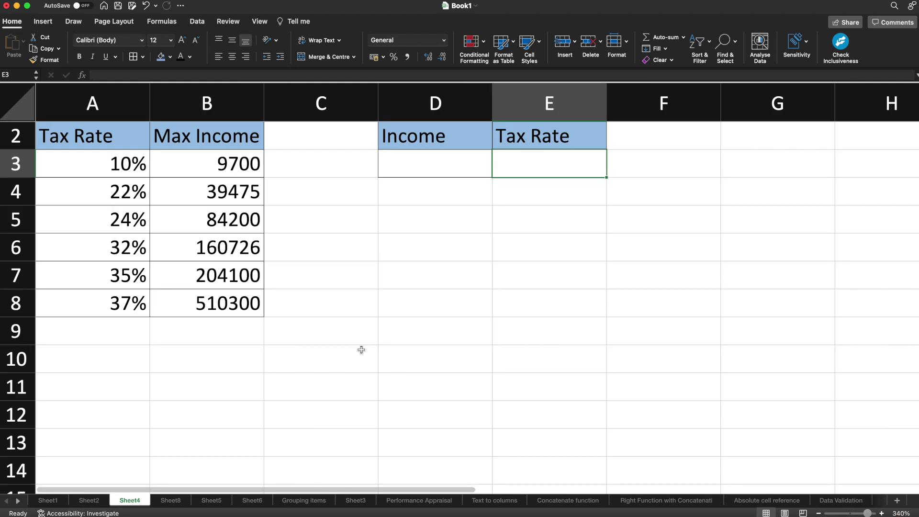
{"action": "left_click", "coordinate": [540, 180]}
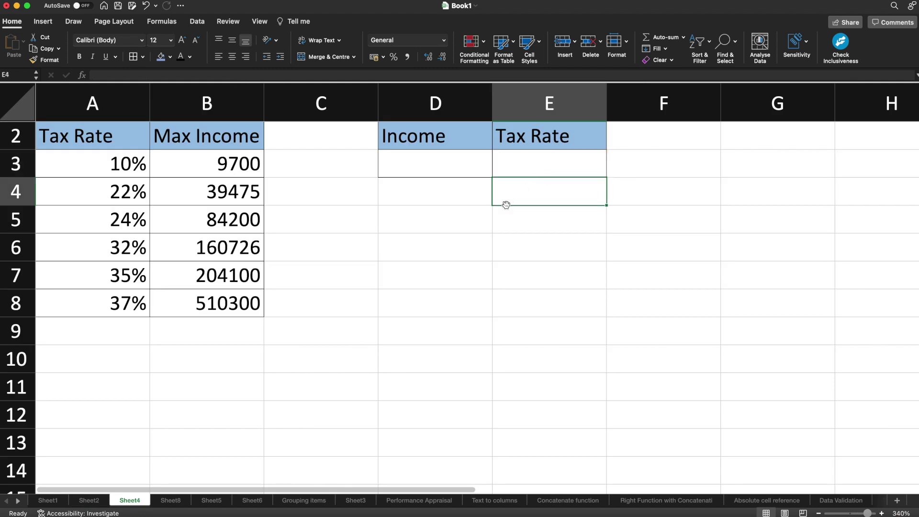
{"action": "left_click", "coordinate": [522, 156]}
{"action": "left_click", "coordinate": [441, 162]}
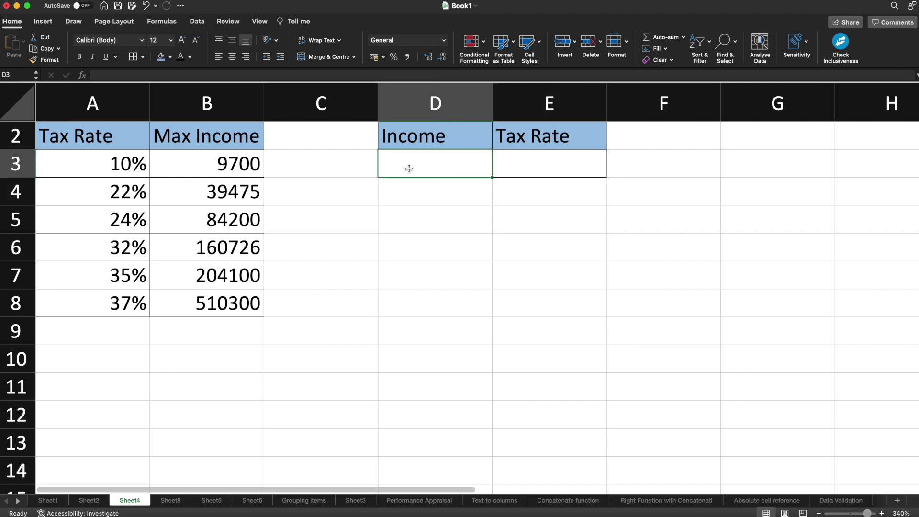
{"action": "left_click", "coordinate": [558, 169]}
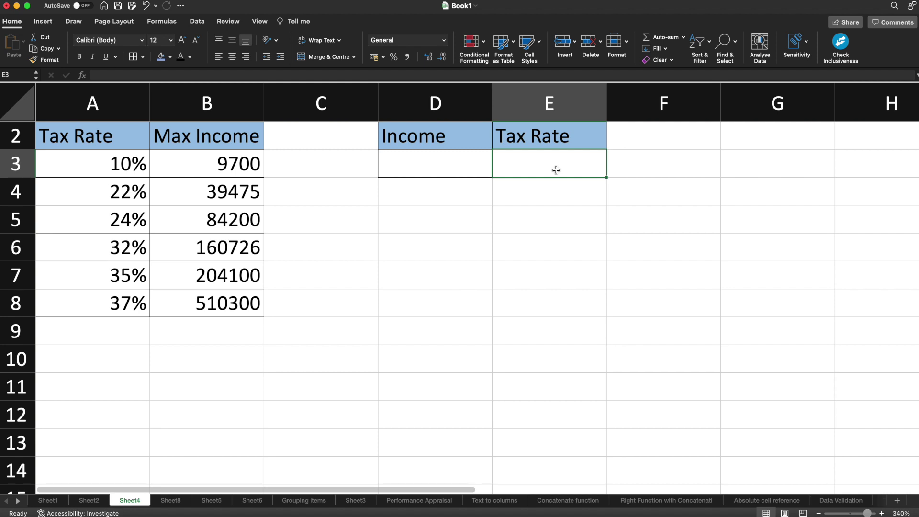
{"action": "left_click", "coordinate": [436, 165]}
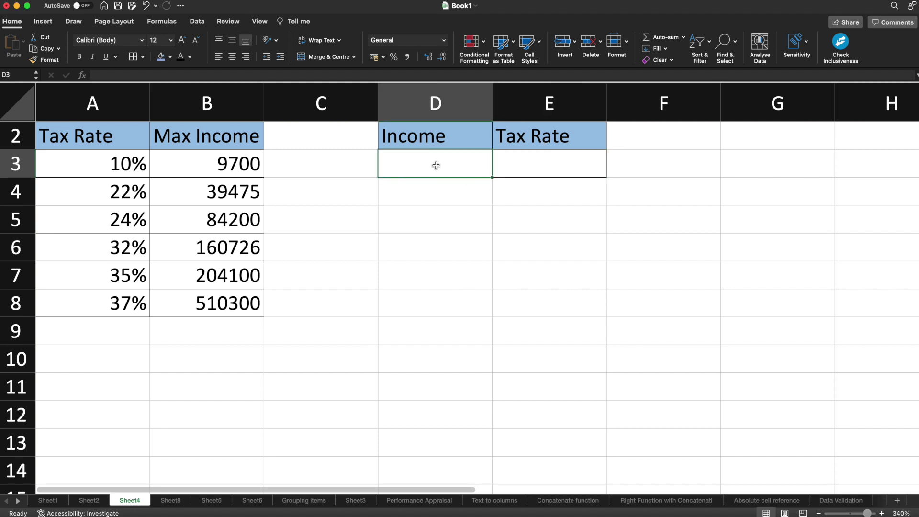
- Copy the max income 84200 from B5 into the Income cell D3 on Sheet4
{"action": "left_click", "coordinate": [234, 226]}
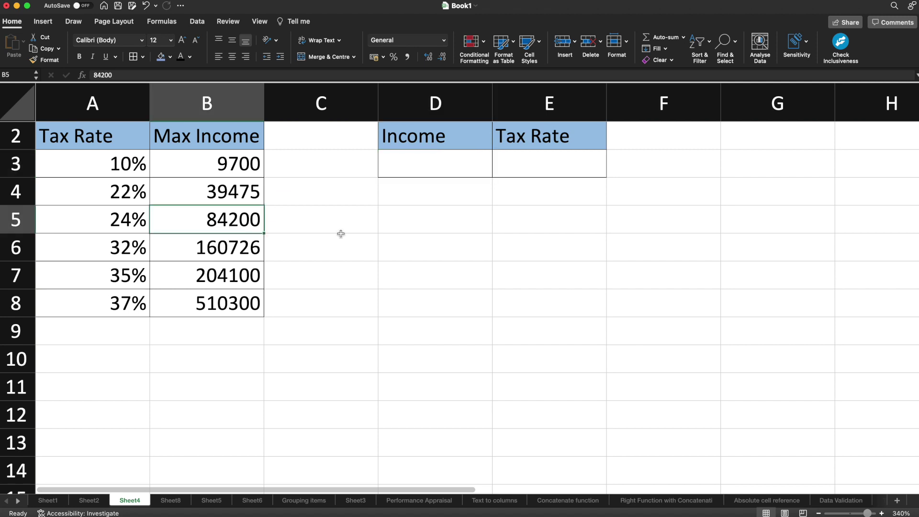
{"action": "key", "text": "ctrl+c"}
{"action": "left_click", "coordinate": [450, 163]}
{"action": "key", "text": "ctrl+v"}
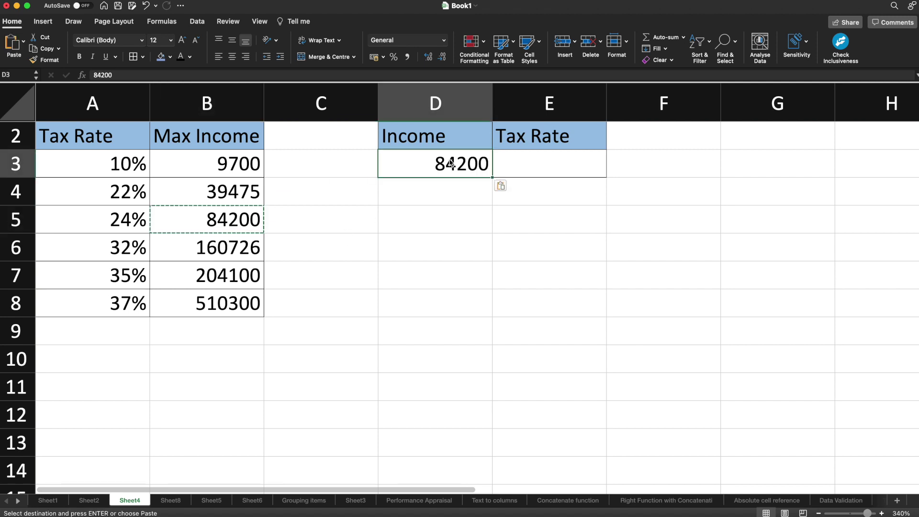
- Start an XLOOKUP formula in E3 with the max incomes B3:B8 and the tax rates A3:A8 as ranges
{"action": "left_click", "coordinate": [526, 166]}
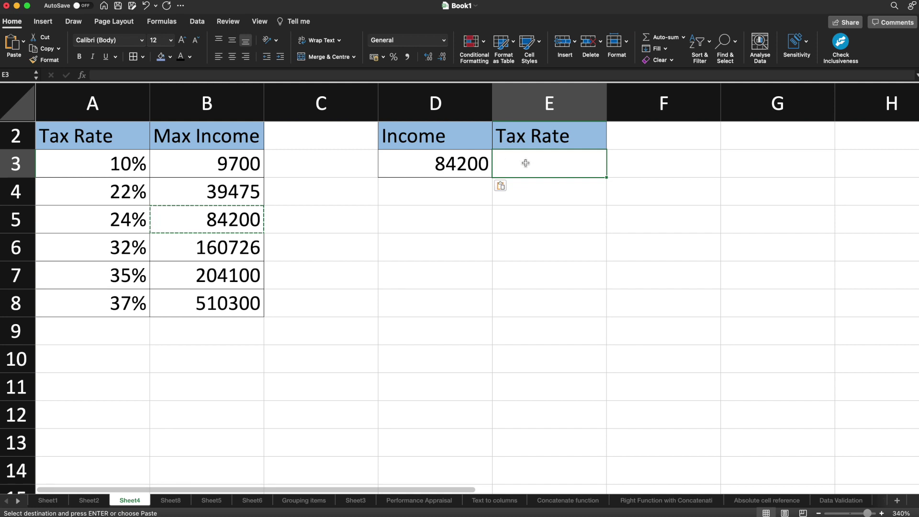
{"action": "type", "text": "="}
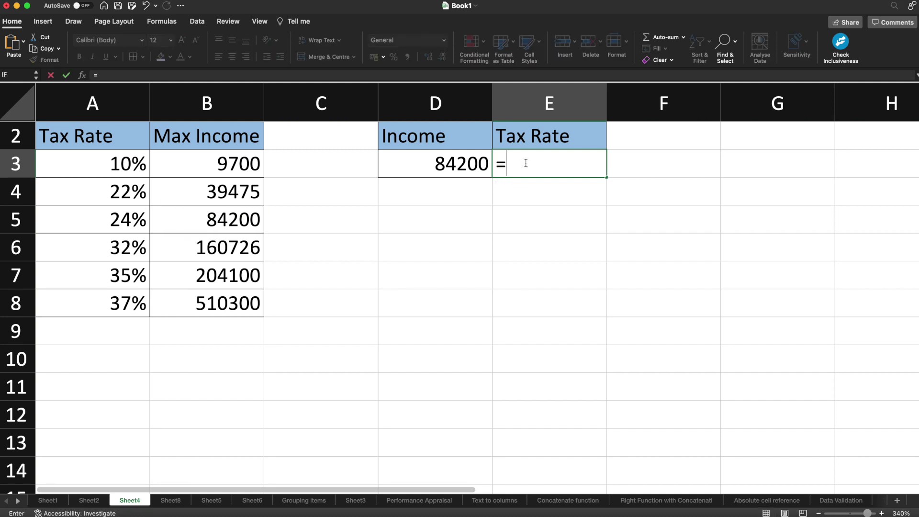
{"action": "type", "text": "xloo"}
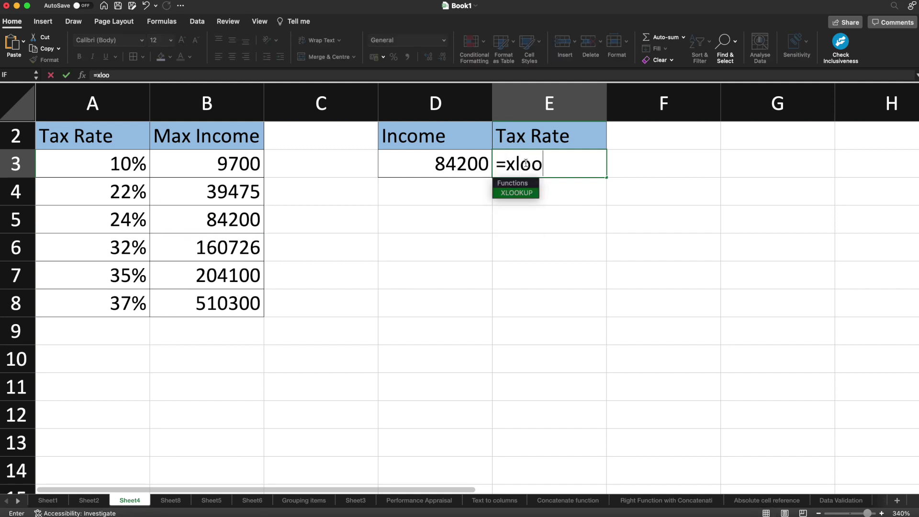
{"action": "double_click", "coordinate": [524, 193]}
{"action": "left_click", "coordinate": [468, 156]}
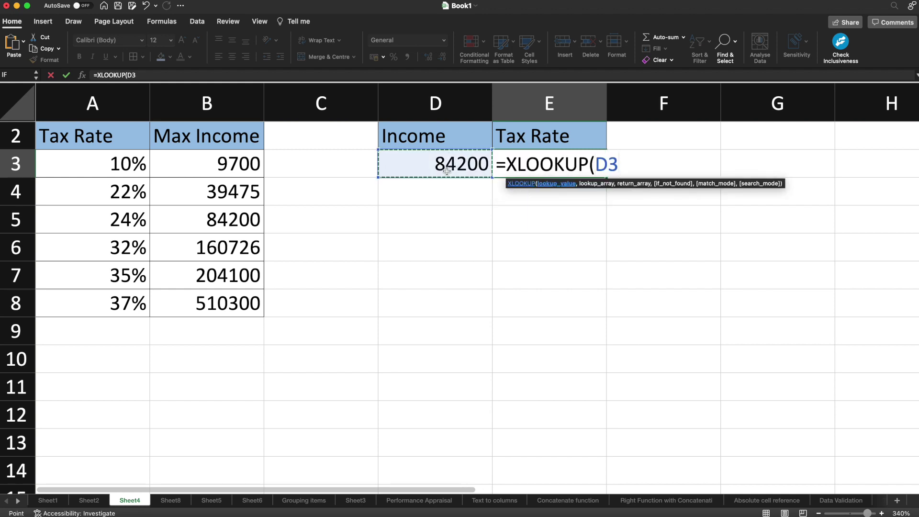
{"action": "left_click_drag", "start_coordinate": [239, 166], "coordinate": [236, 304]}
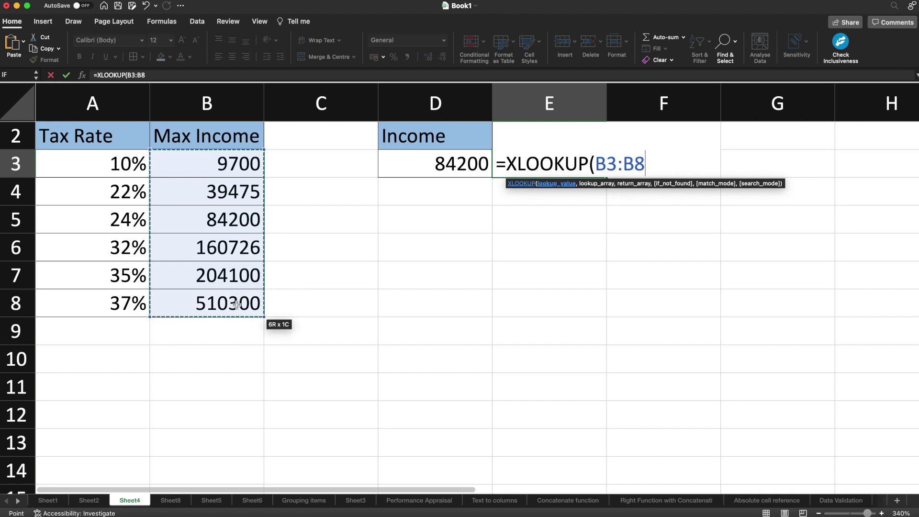
{"action": "type", "text": ","}
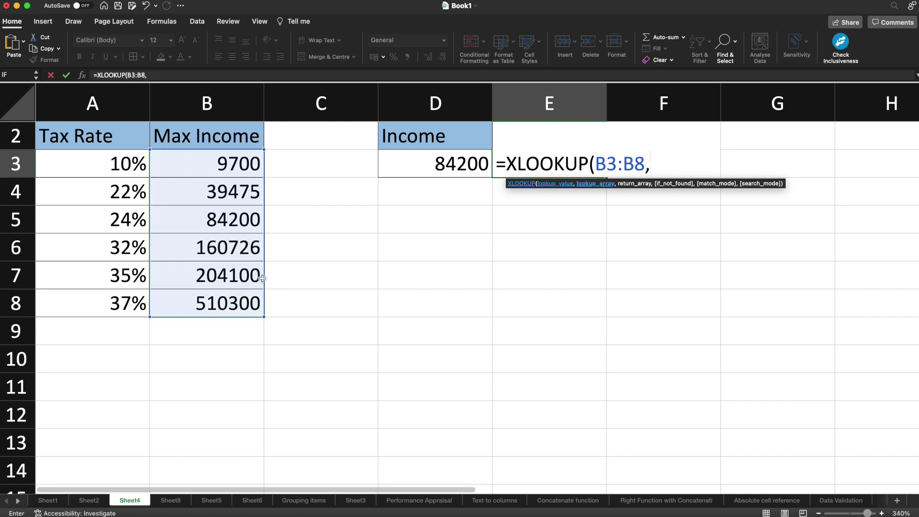
{"action": "left_click_drag", "start_coordinate": [118, 162], "coordinate": [121, 304]}
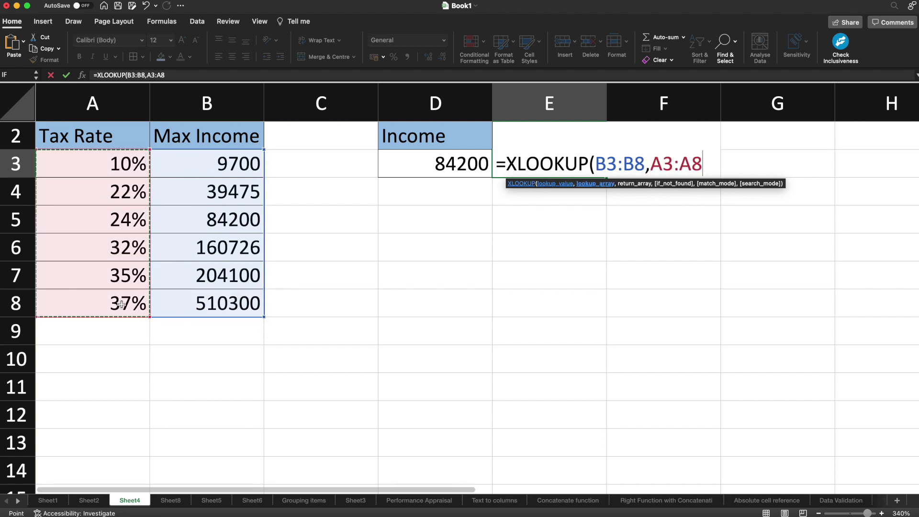
- Complete the XLOOKUP arguments with 0 for if_not_found, 1 for match_mode and 1 for search_mode
{"action": "type", "text": ",0,"}
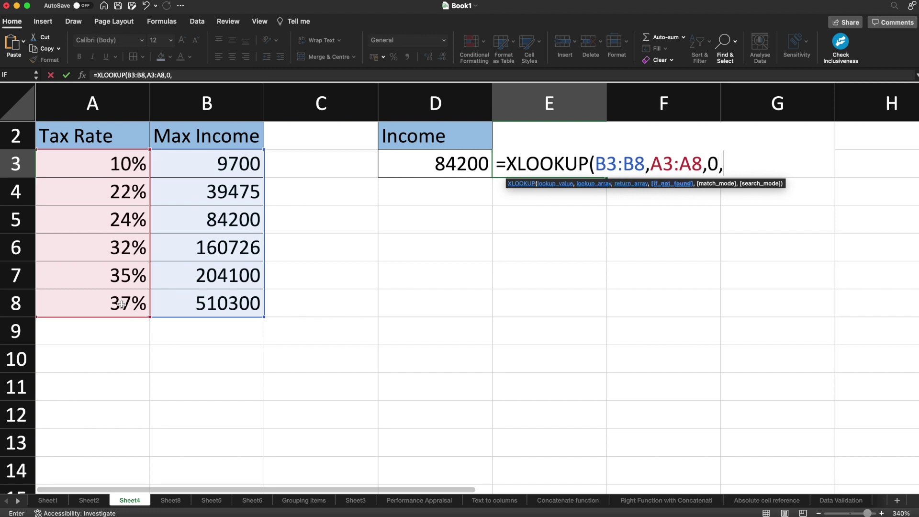
{"action": "type", "text": "1"}
{"action": "type", "text": ","}
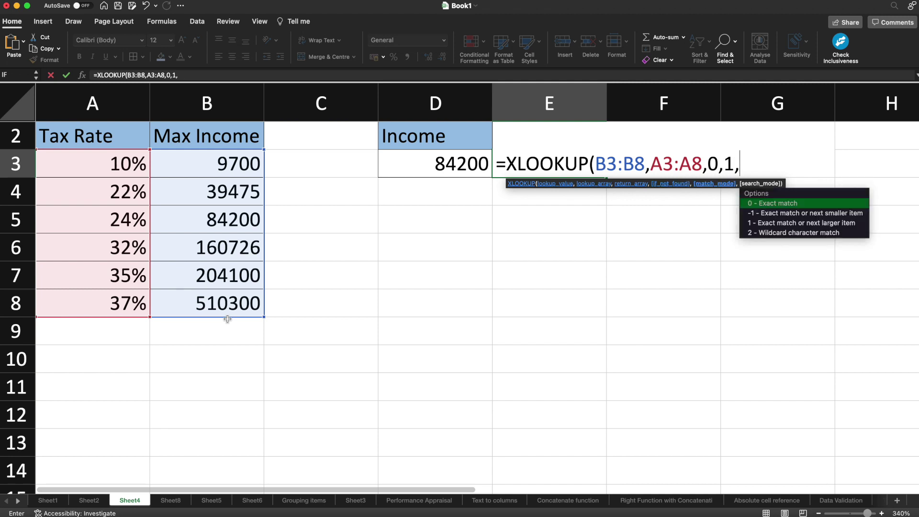
{"action": "type", "text": "1"}
{"action": "type", "text": ")"}
- Insert the income cell D3 as the lookup value before B3:B8 and enter the formula in E3
{"action": "left_click", "coordinate": [596, 164]}
{"action": "type", "text": ","}
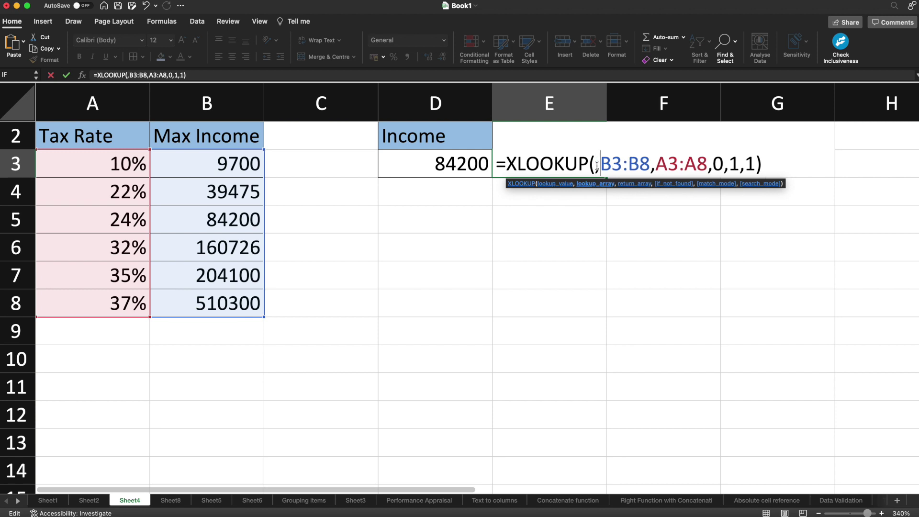
{"action": "left_click", "coordinate": [460, 162]}
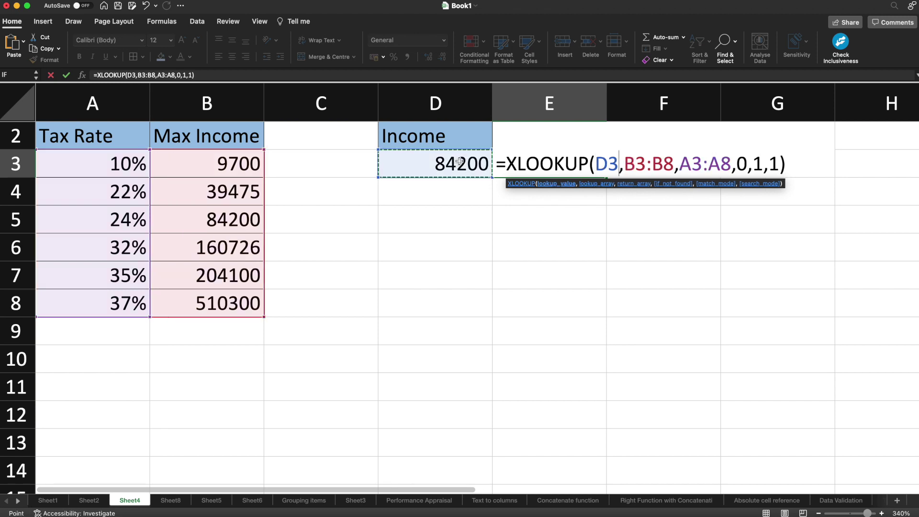
{"action": "key", "text": "Return"}
{"action": "left_click", "coordinate": [579, 165]}
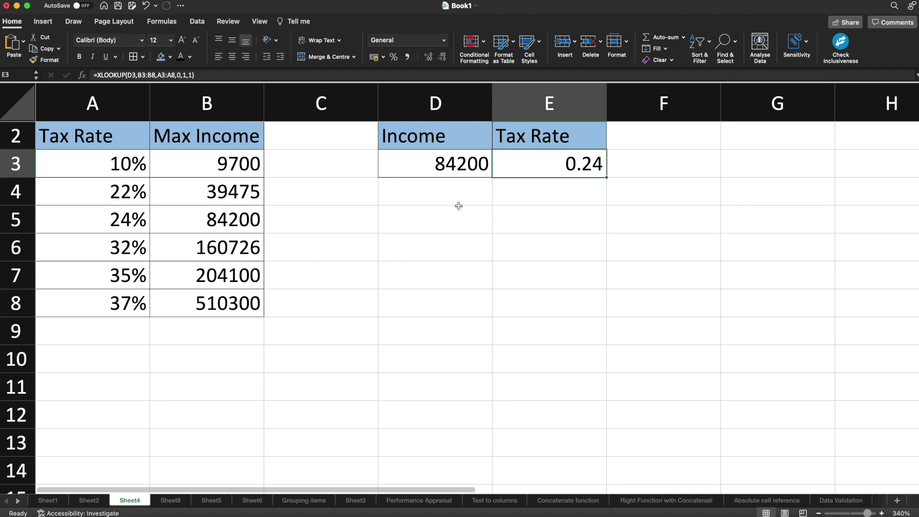
- Change the Income value in D3 to 84201
{"action": "double_click", "coordinate": [439, 159]}
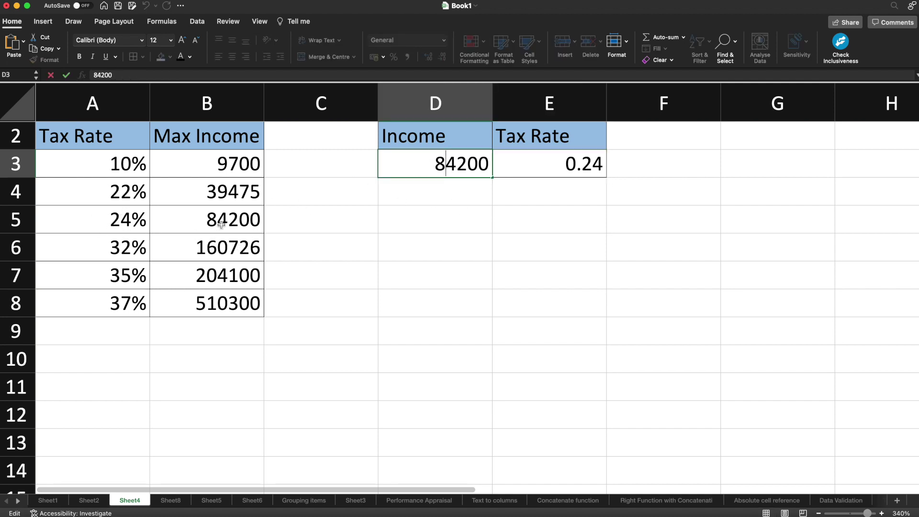
{"action": "left_click", "coordinate": [487, 163]}
{"action": "key", "text": "BackSpace"}
{"action": "type", "text": "1"}
{"action": "key", "text": "Return"}
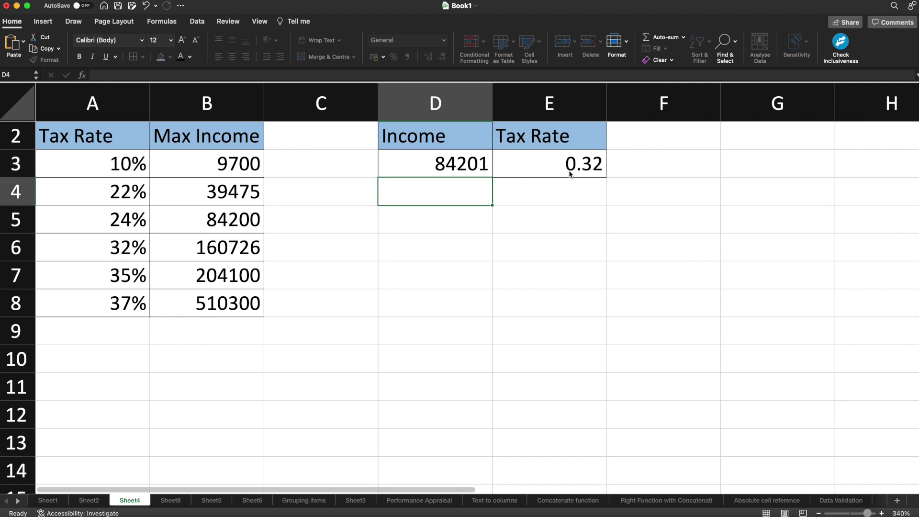
- Set the match_mode argument of the XLOOKUP formula in E3 to -1, exact match or next smaller item
{"action": "left_click", "coordinate": [598, 175]}
{"action": "double_click", "coordinate": [596, 167]}
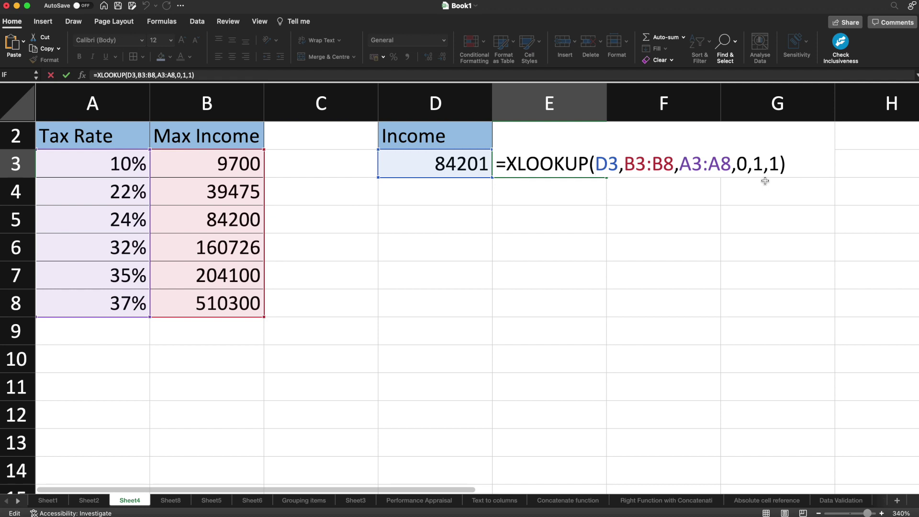
{"action": "left_click", "coordinate": [763, 167]}
{"action": "key", "text": "BackSpace"}
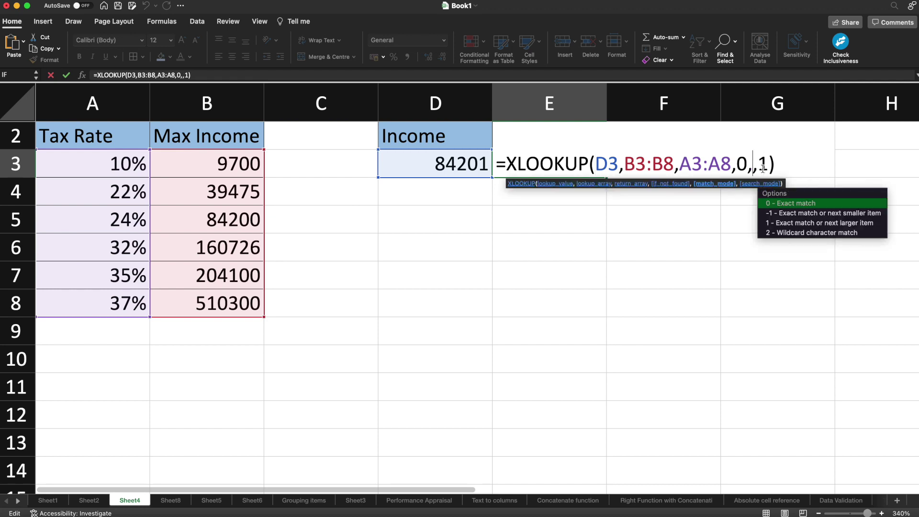
{"action": "type", "text": "-1"}
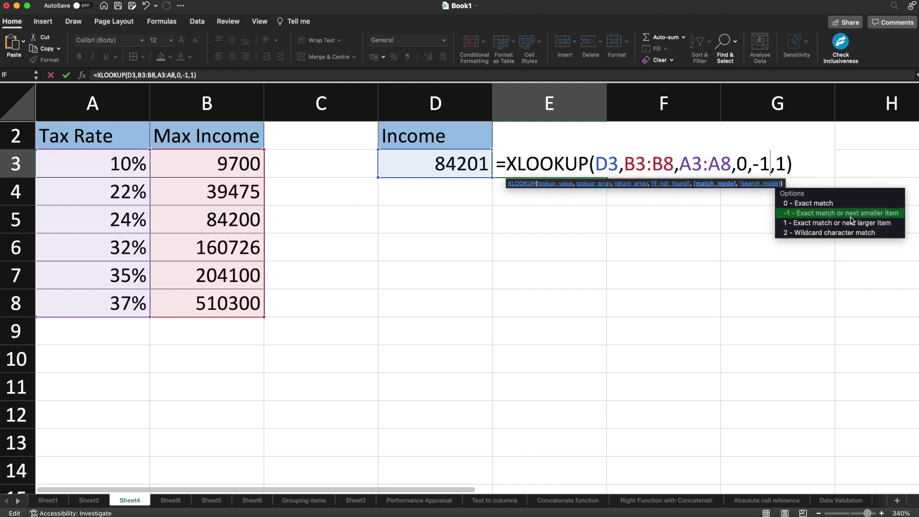
{"action": "key", "text": "Return"}
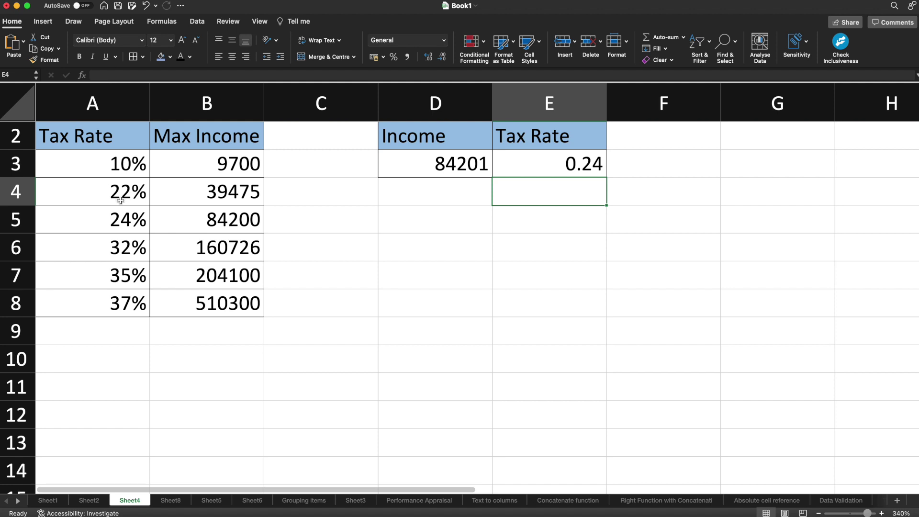
- Set the match_mode argument of the XLOOKUP formula in E3 back to 1 and select the result
{"action": "double_click", "coordinate": [576, 158]}
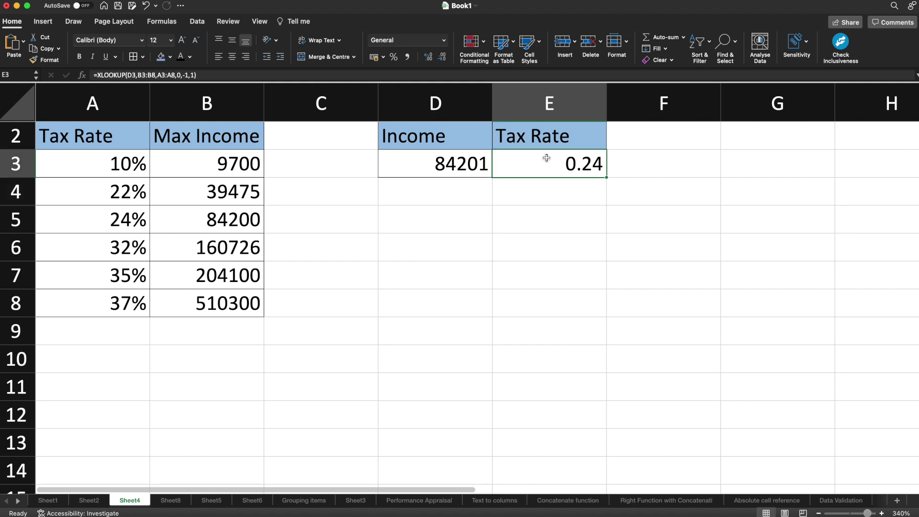
{"action": "left_click", "coordinate": [760, 163]}
{"action": "key", "text": "BackSpace"}
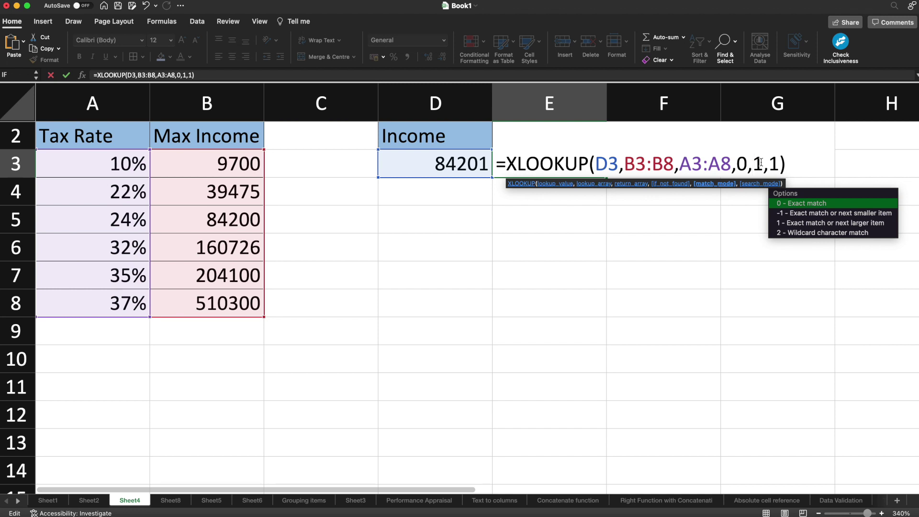
{"action": "key", "text": "Return"}
{"action": "left_click", "coordinate": [570, 173]}
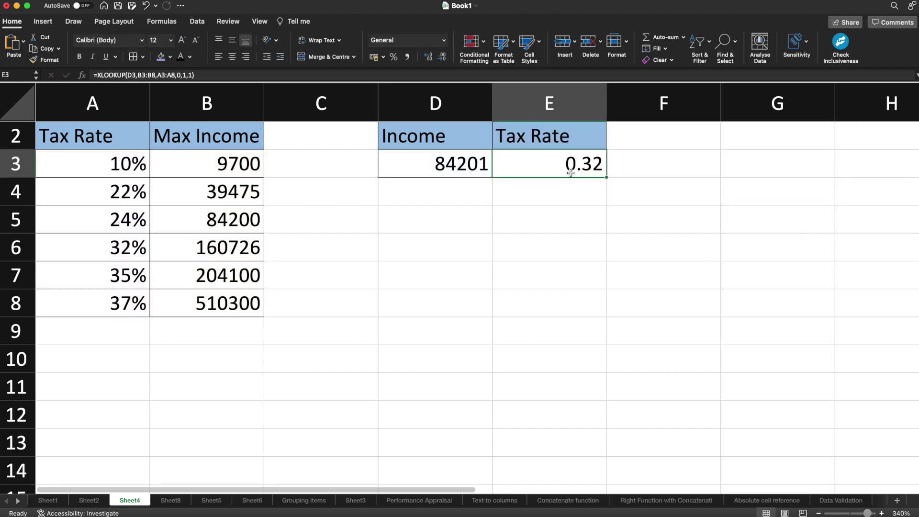